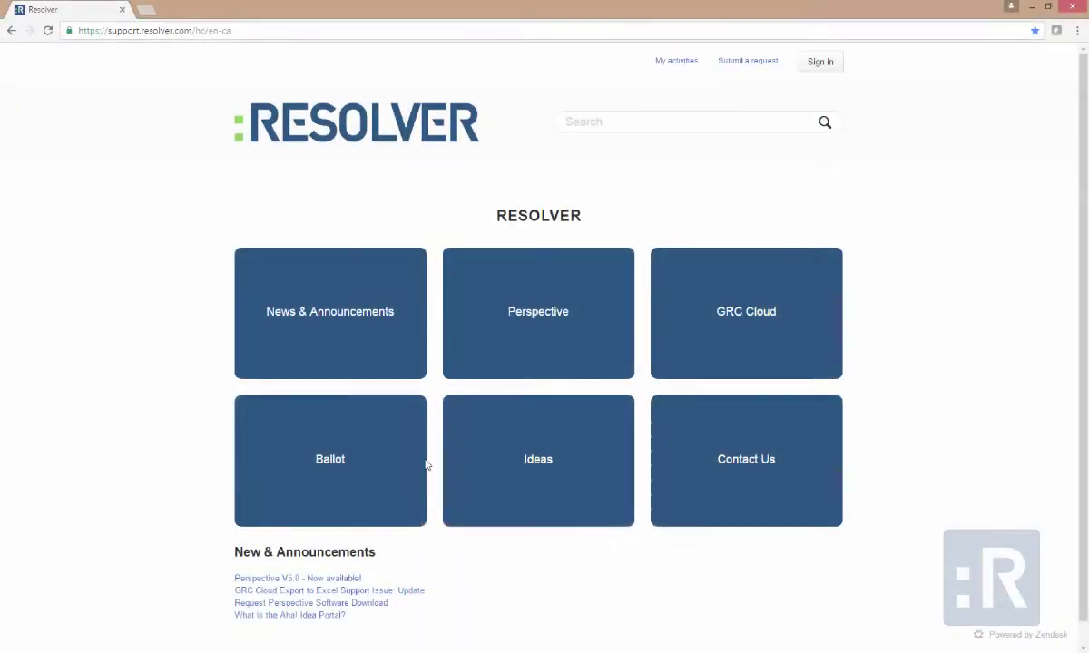
Open the Ballot section of the support portal and go to the Ballot V7.3 download.
click(334, 472)
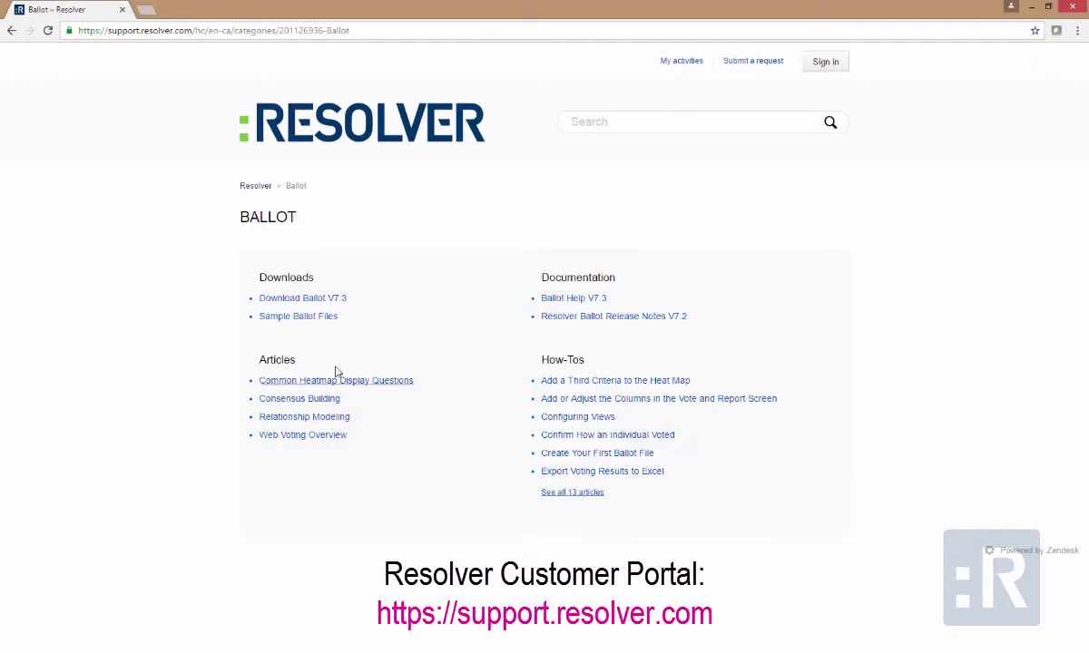
click(316, 299)
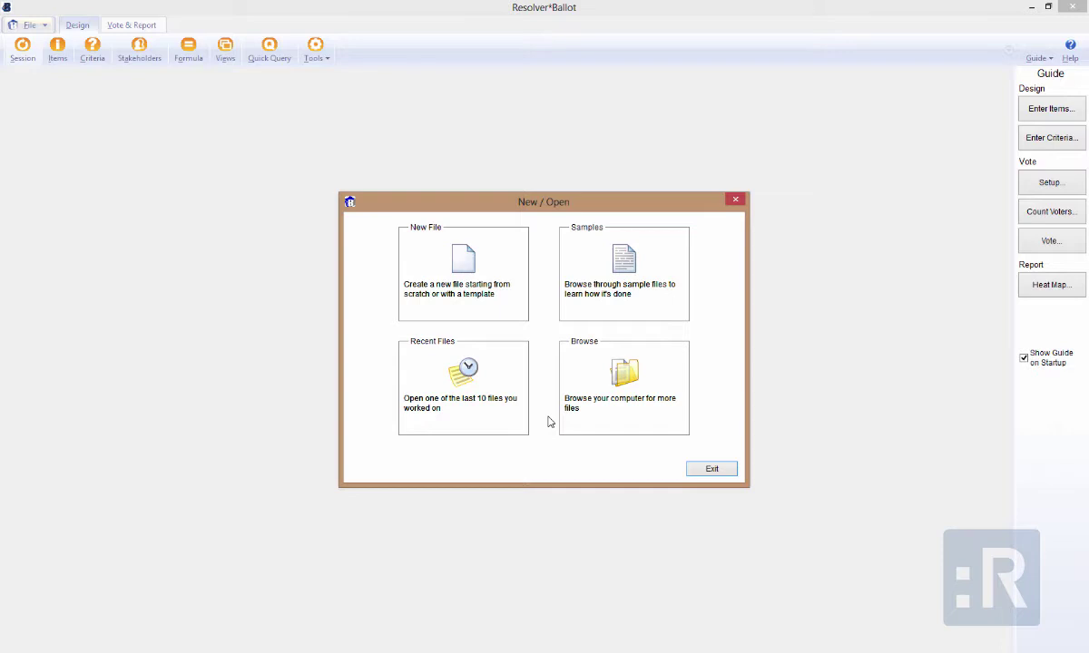
Browse the sample files' descriptions and open the Risk Assessment Sample.
click(612, 303)
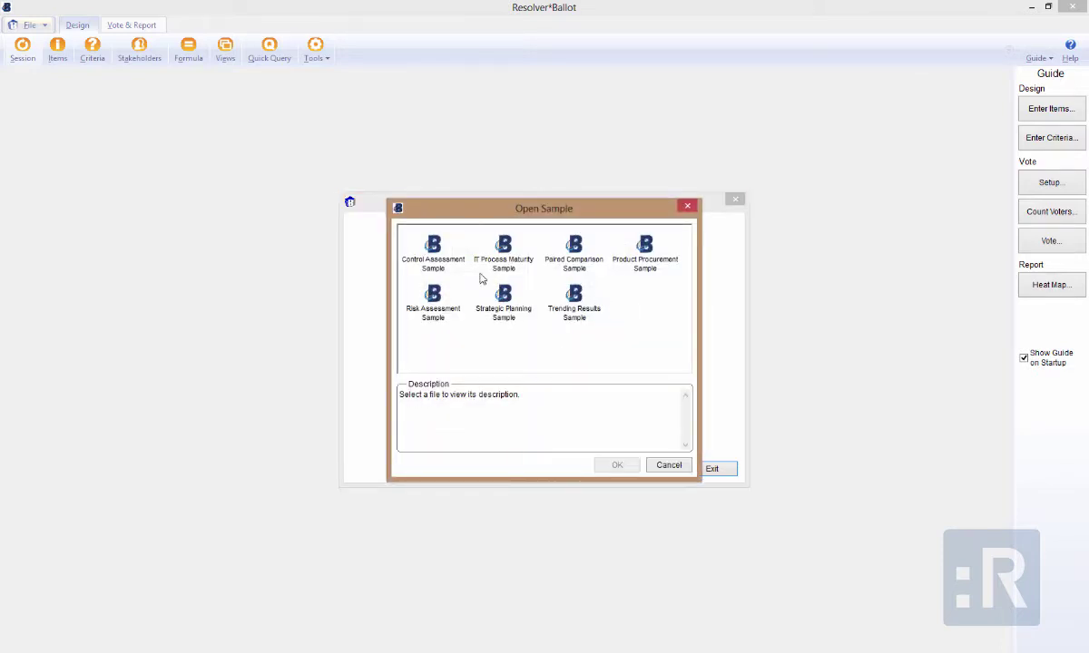
click(446, 265)
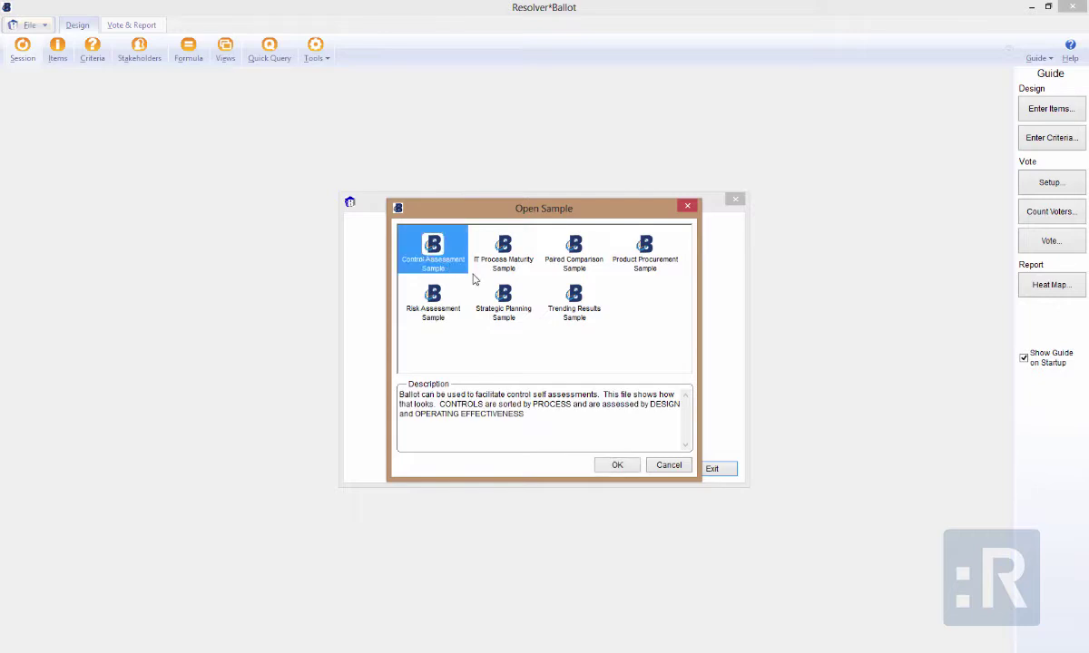
click(494, 270)
click(571, 269)
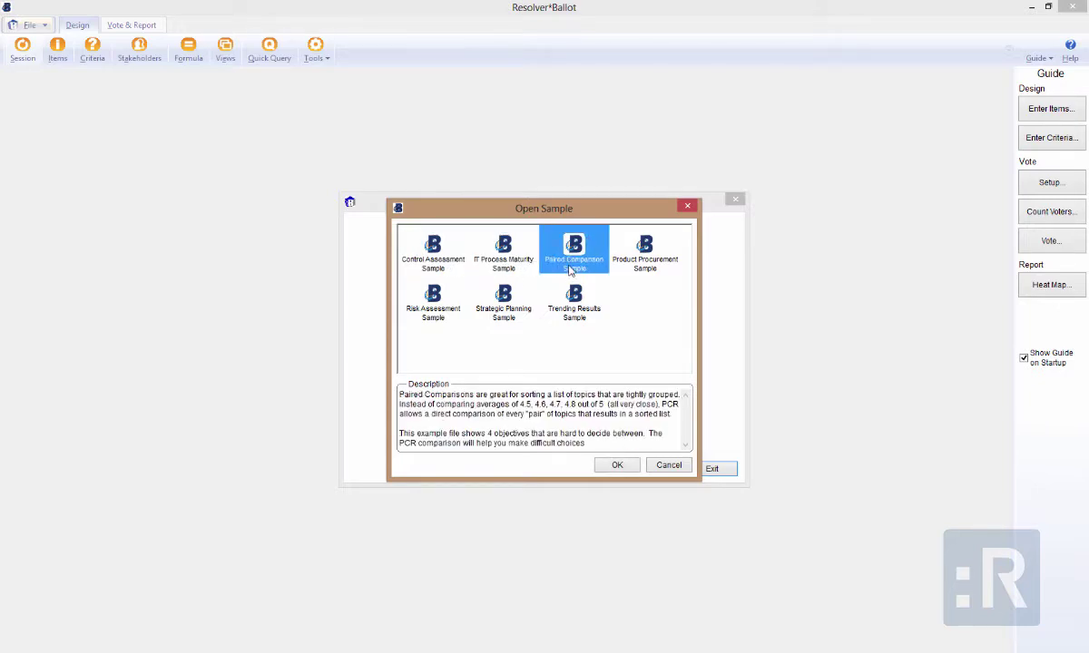
click(415, 294)
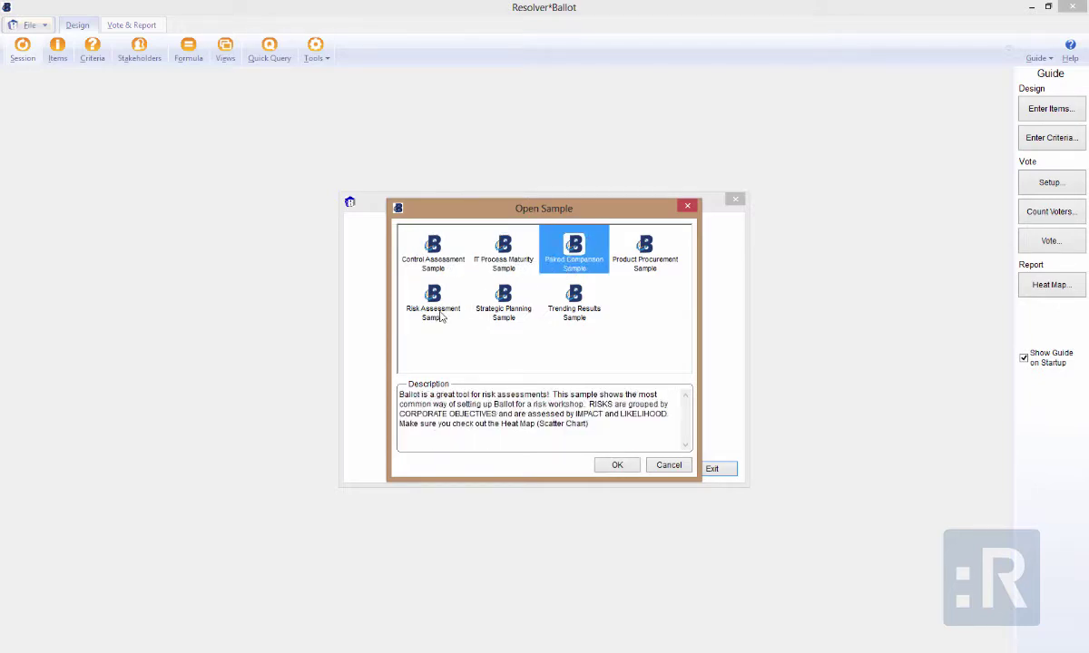
click(607, 467)
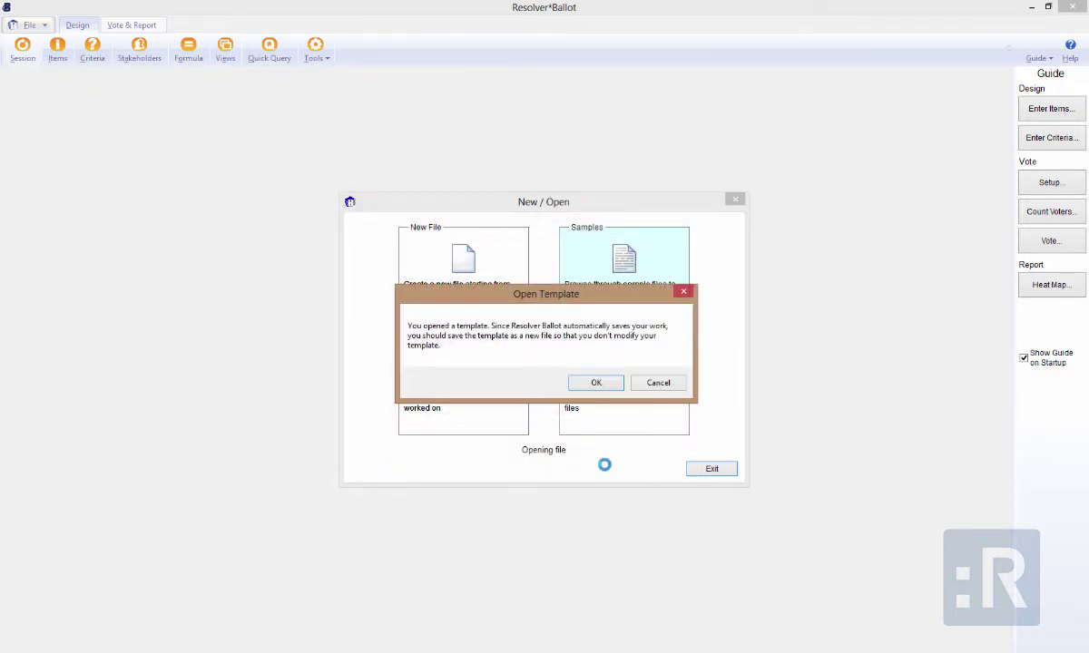
Save the opened template to the Desktop as a new Ballot file named Sample Assessment1.
click(595, 382)
scroll(390, 327, up, 3)
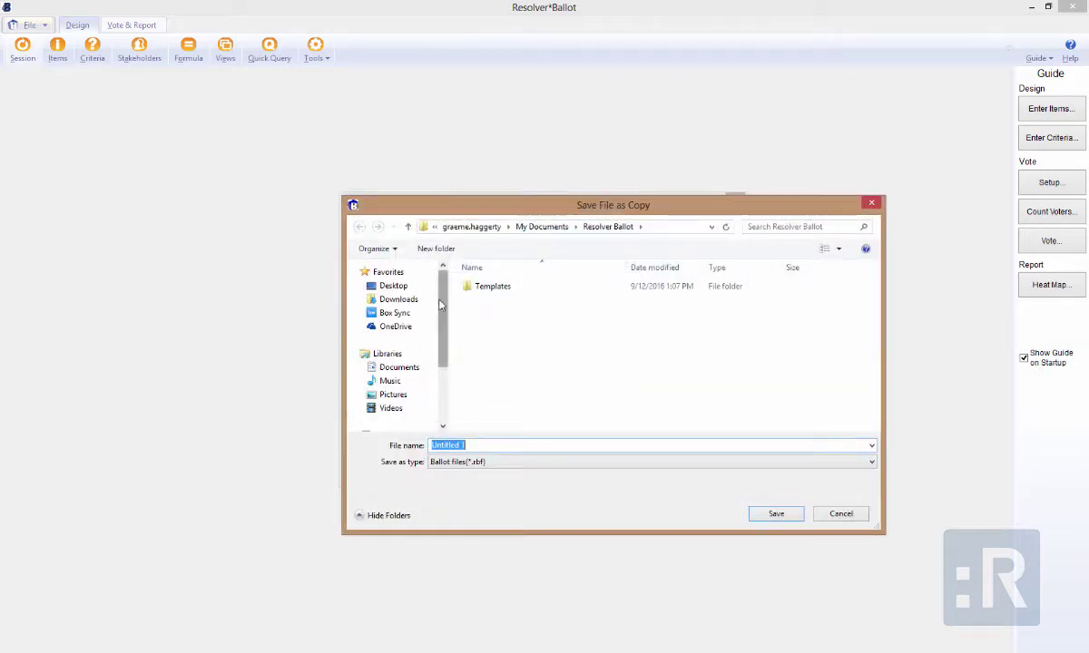
click(393, 286)
triple_click(481, 445)
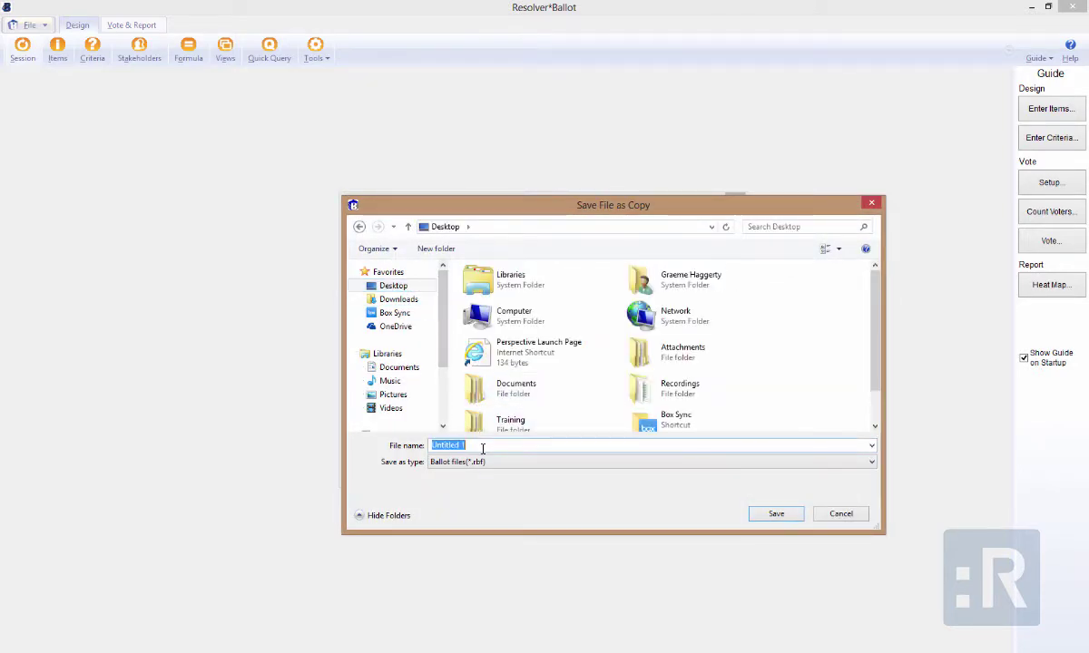
text(Sample Assessment1)
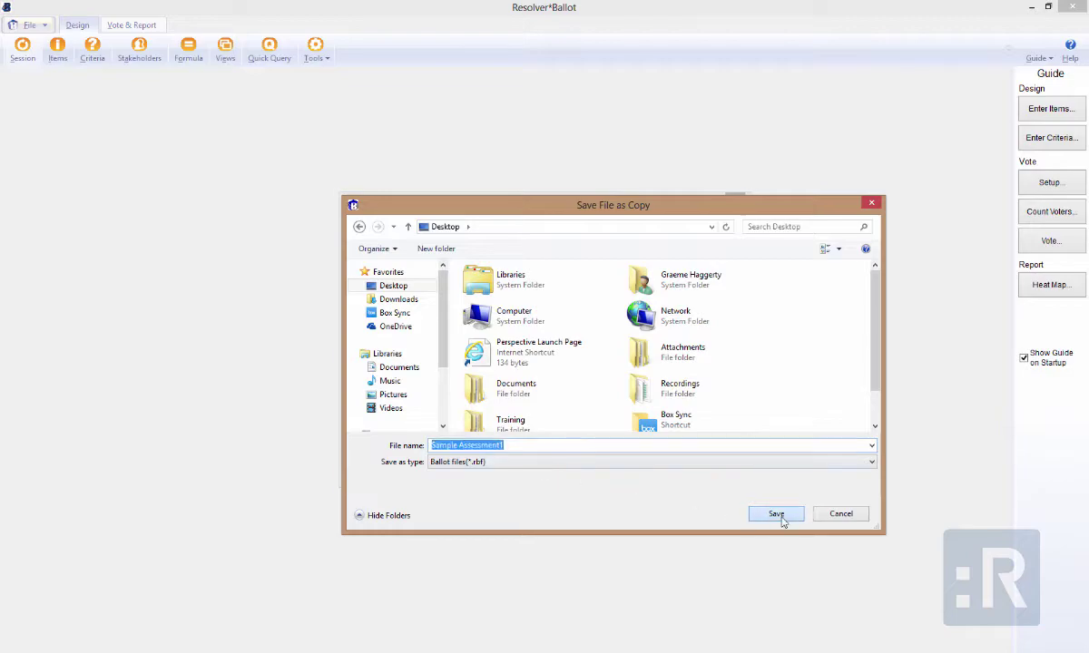
click(778, 517)
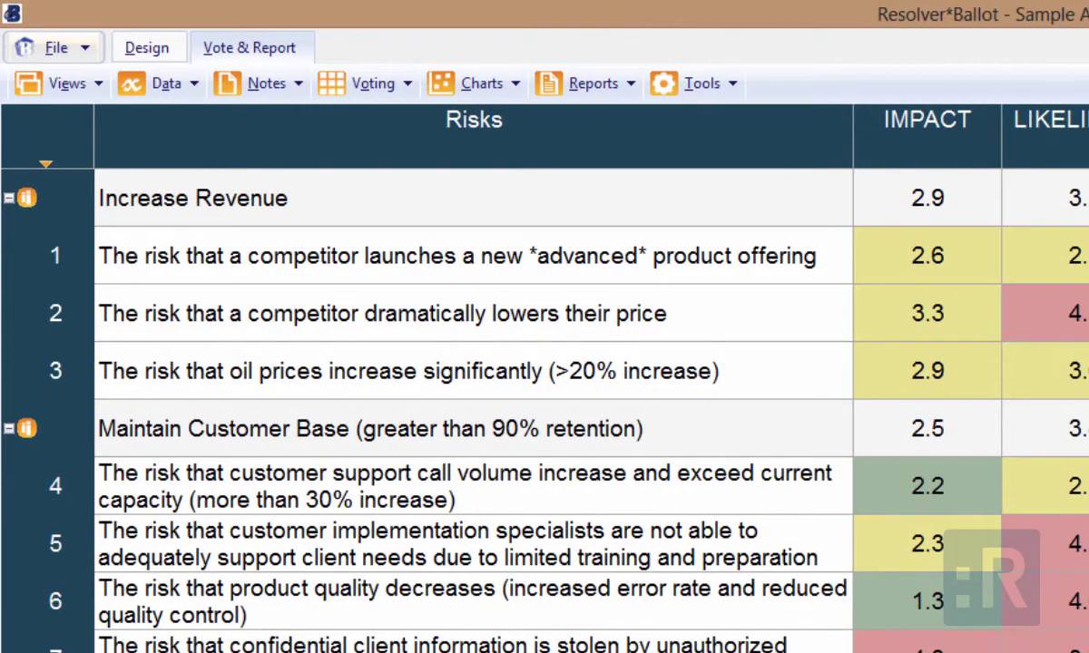
Switch to the design area and view the session's statement and label in its edit dialog.
click(472, 197)
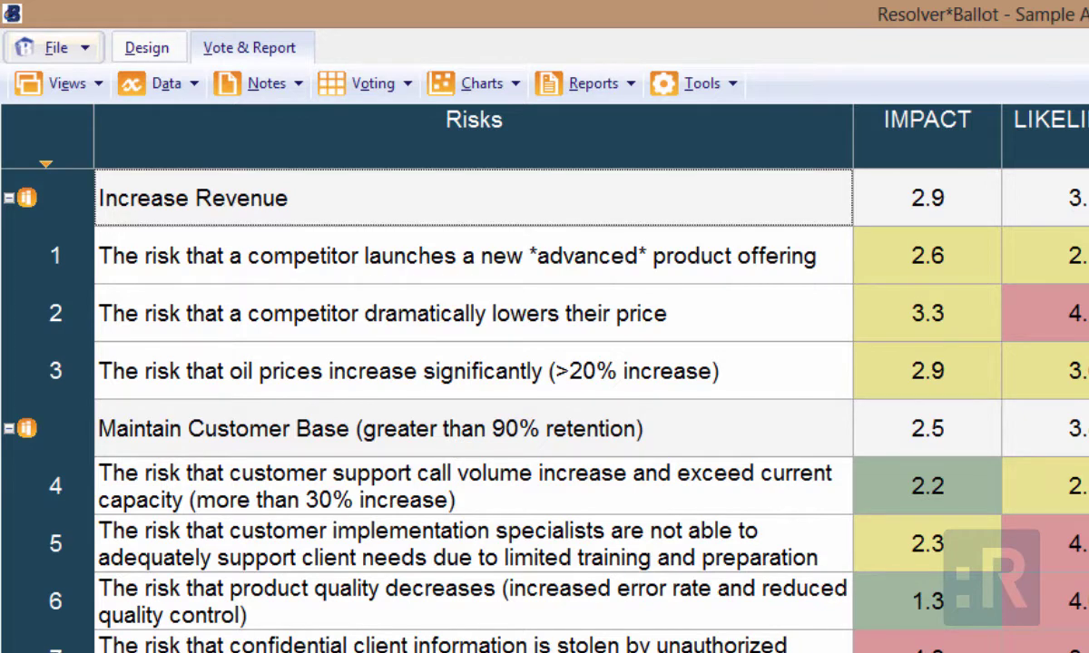
click(59, 48)
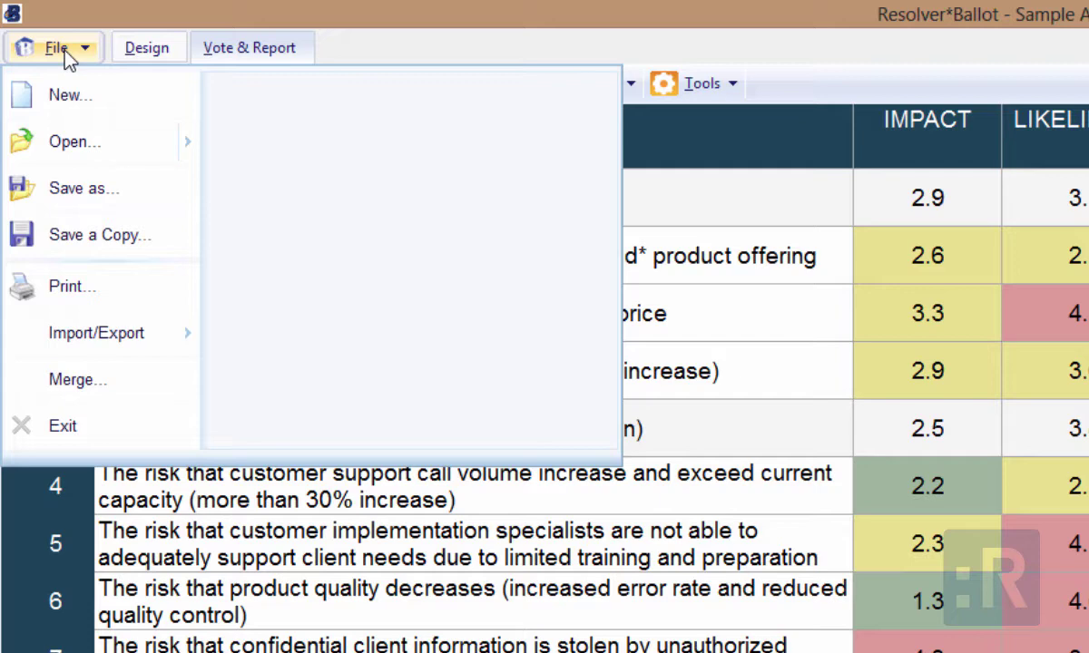
click(149, 50)
click(151, 52)
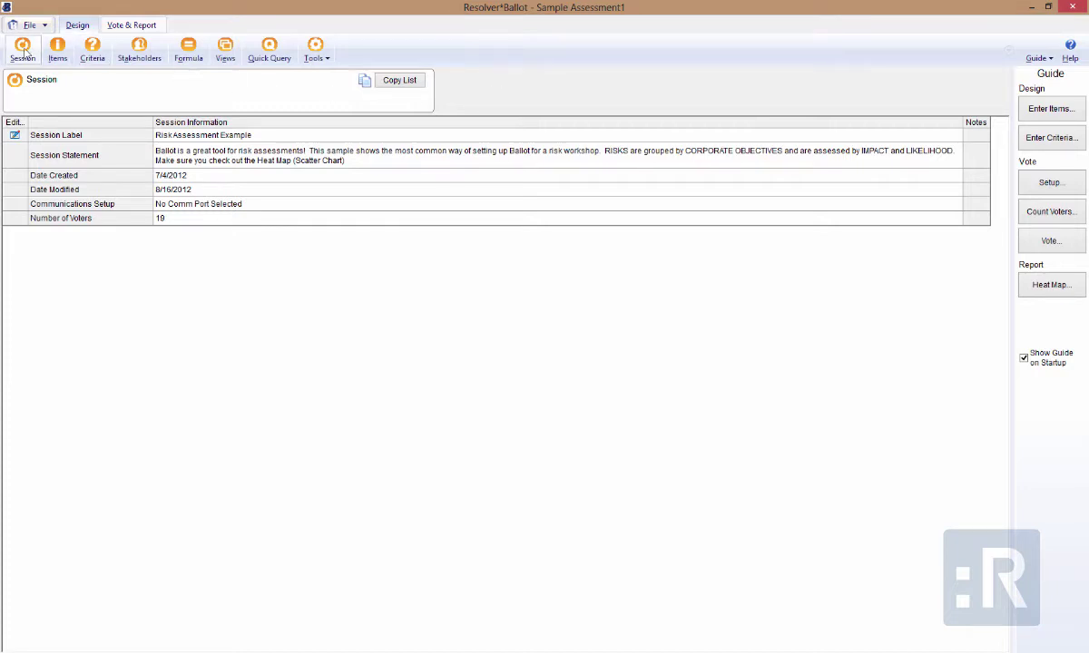
click(16, 135)
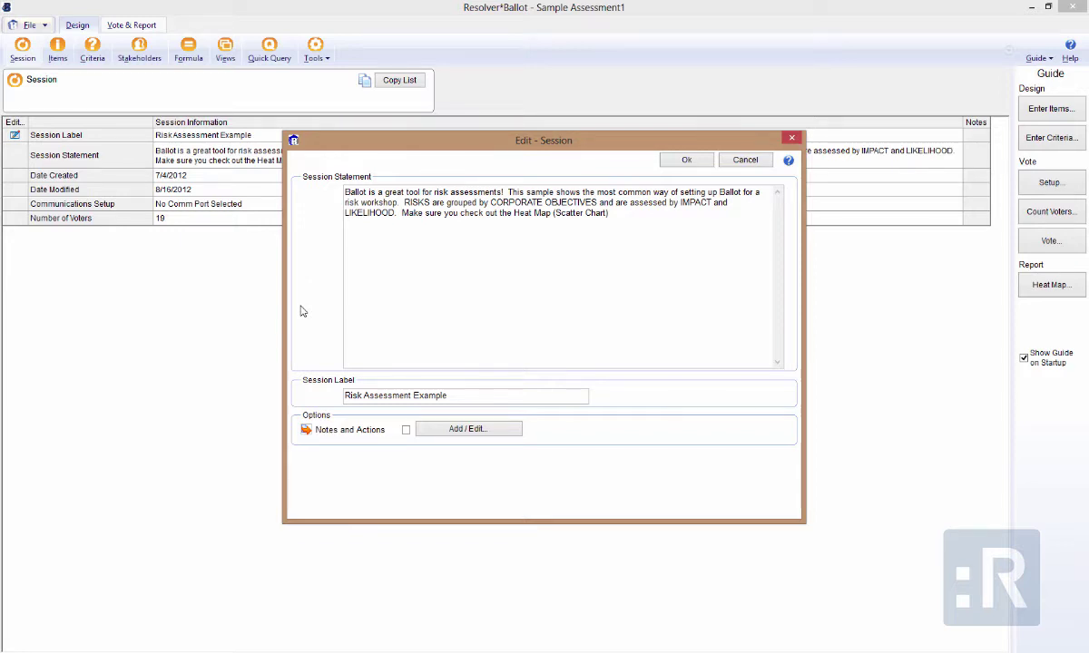
click(675, 163)
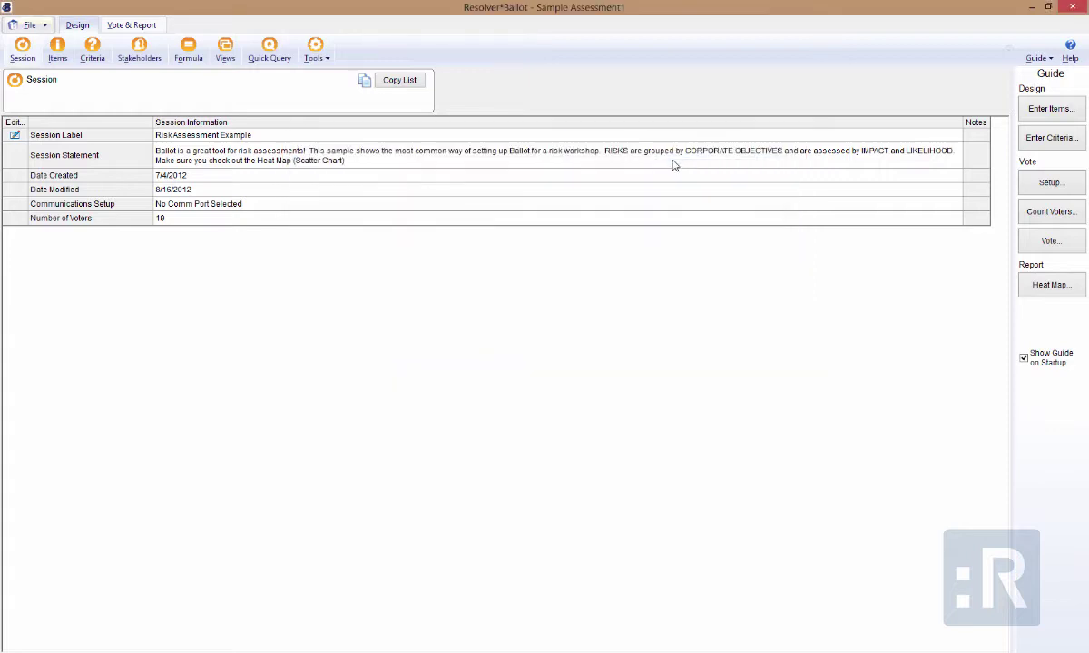
Add a new item with the label "New Item Label" and the text "New Item text".
click(59, 57)
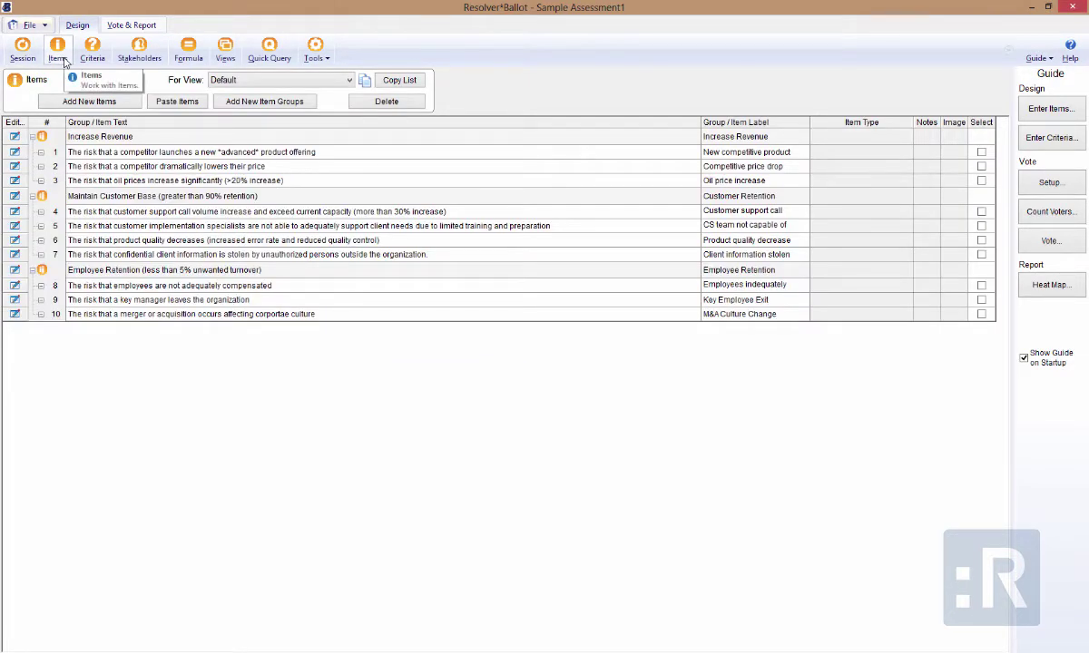
click(90, 101)
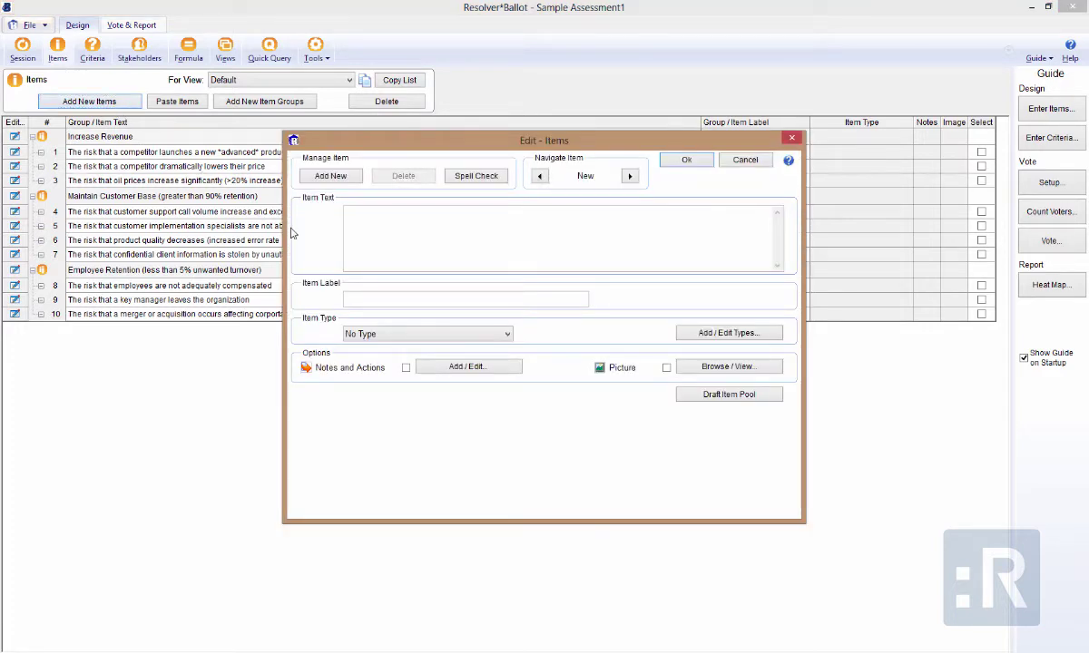
click(360, 297)
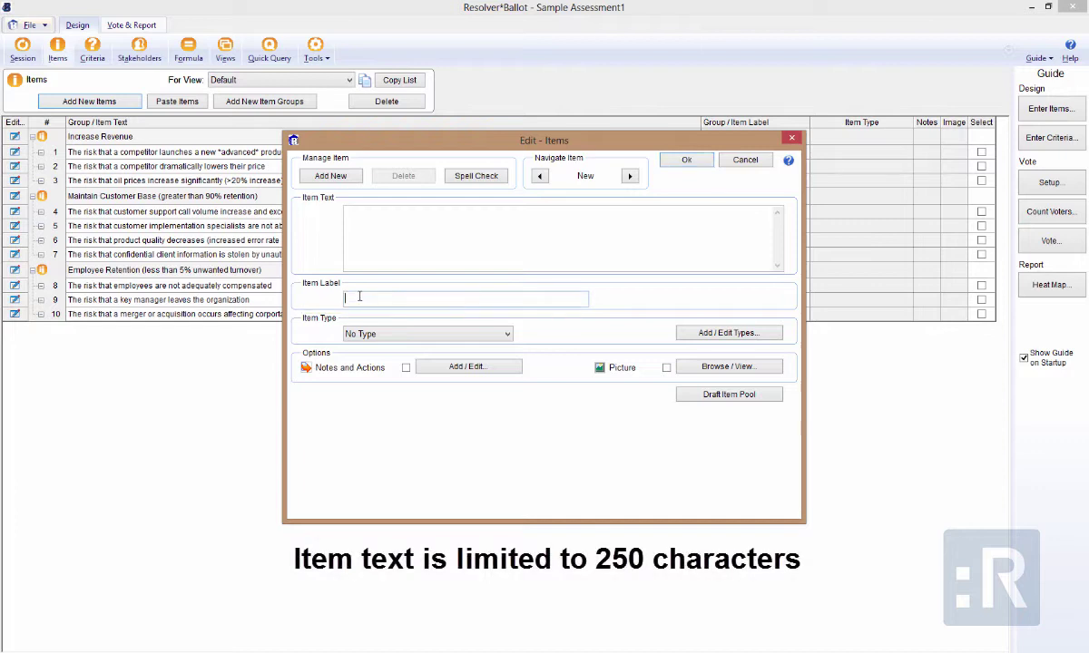
text(New Item Label)
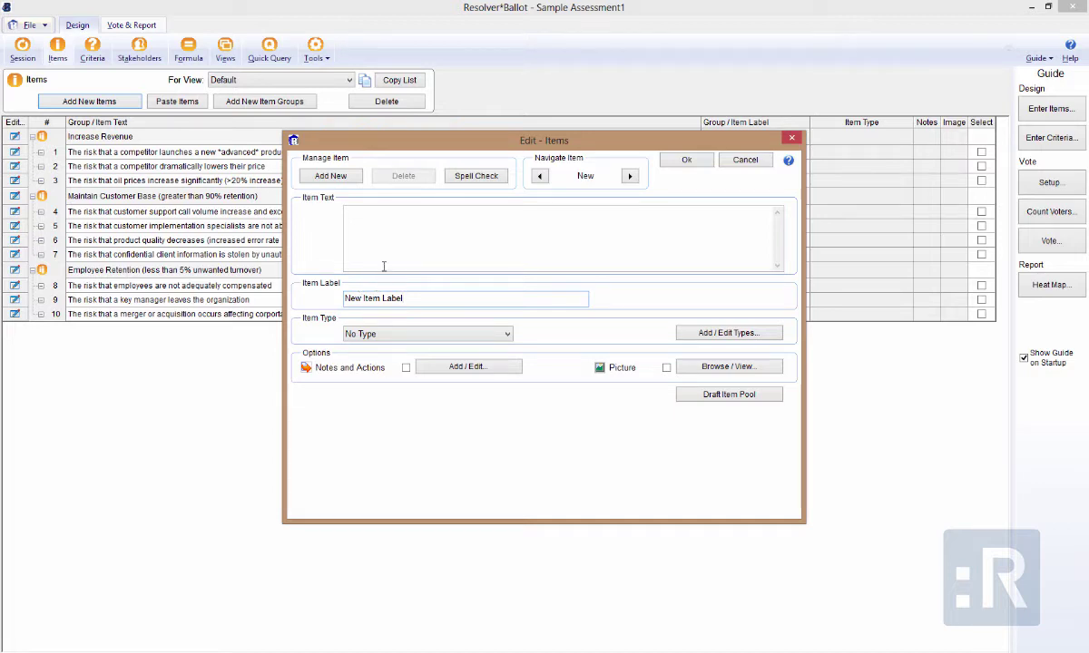
click(361, 235)
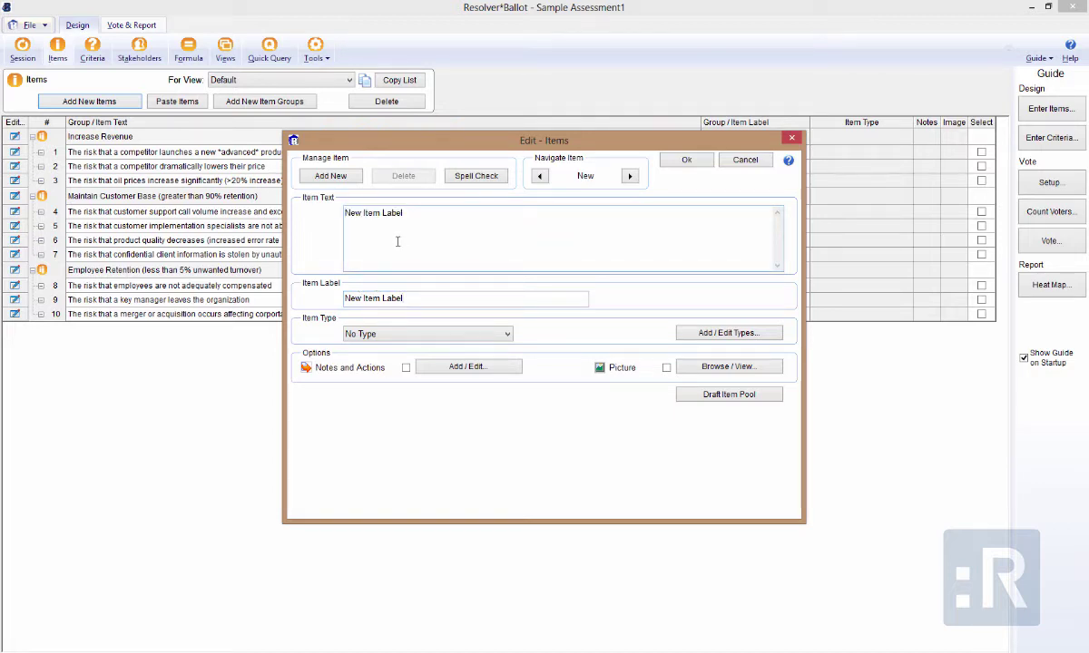
drag(404, 212, 382, 212)
text(text)
click(686, 160)
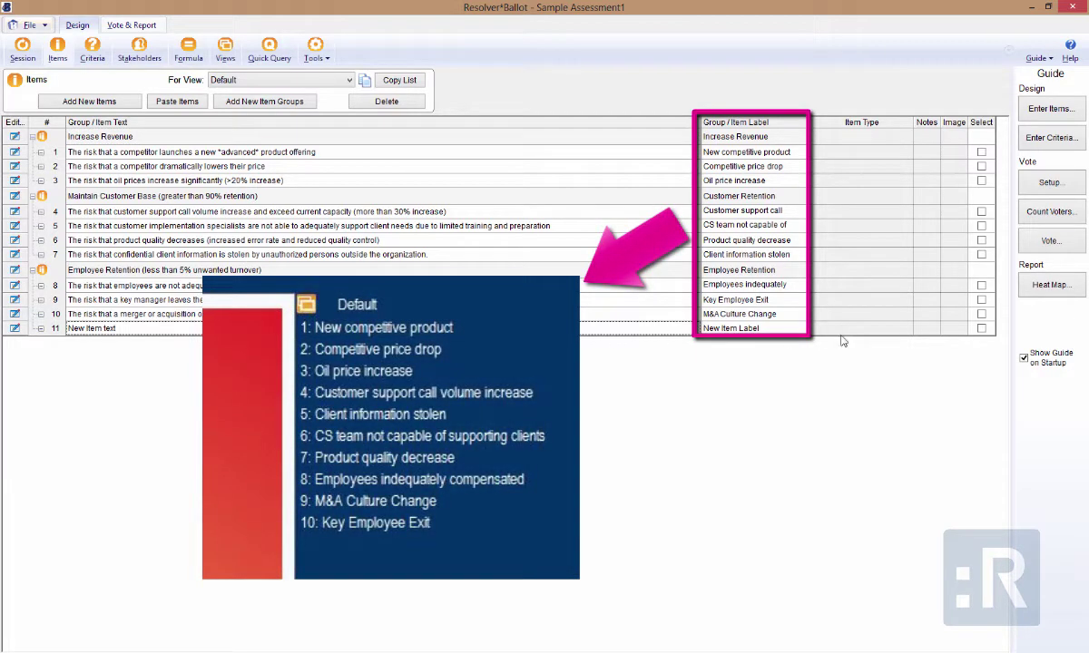
Delete the item labelled "New Item Label" from the item list.
click(981, 328)
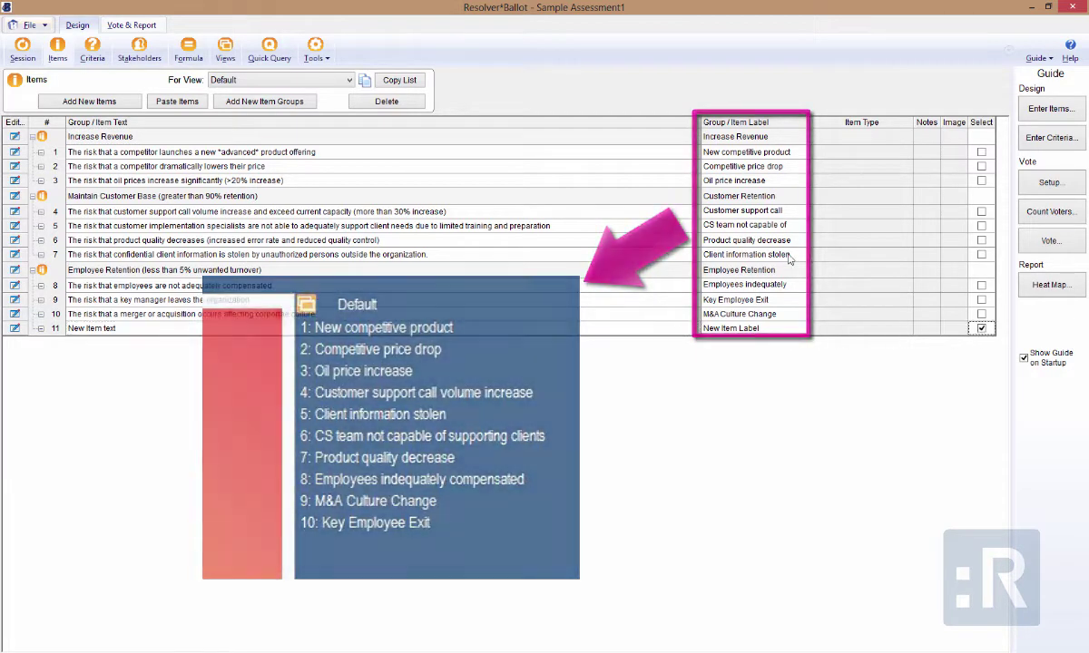
click(387, 101)
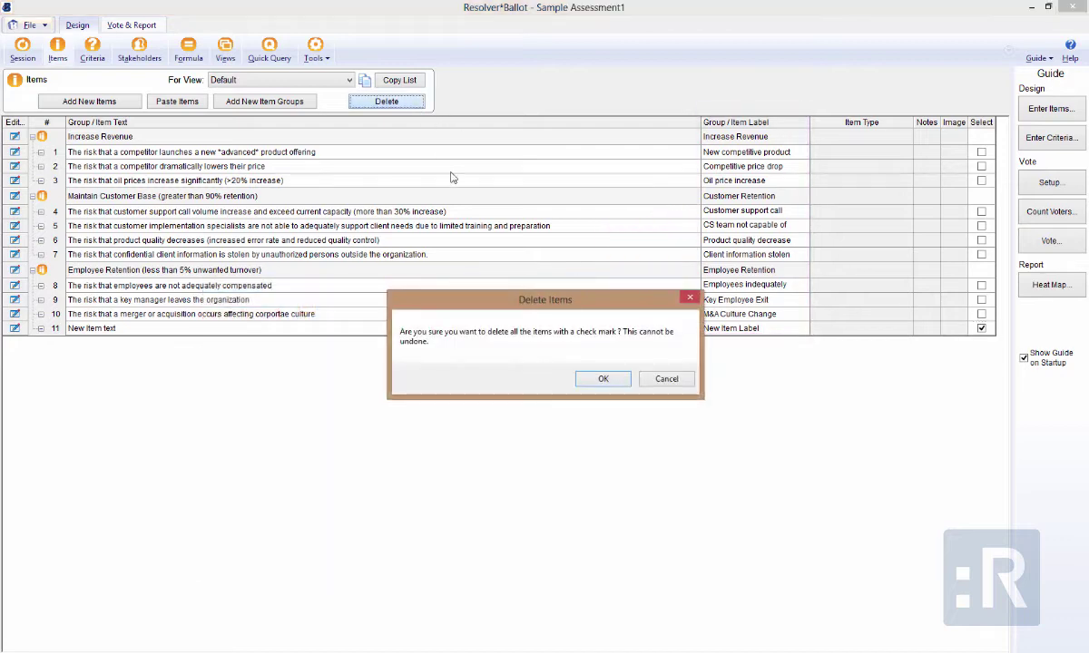
click(581, 378)
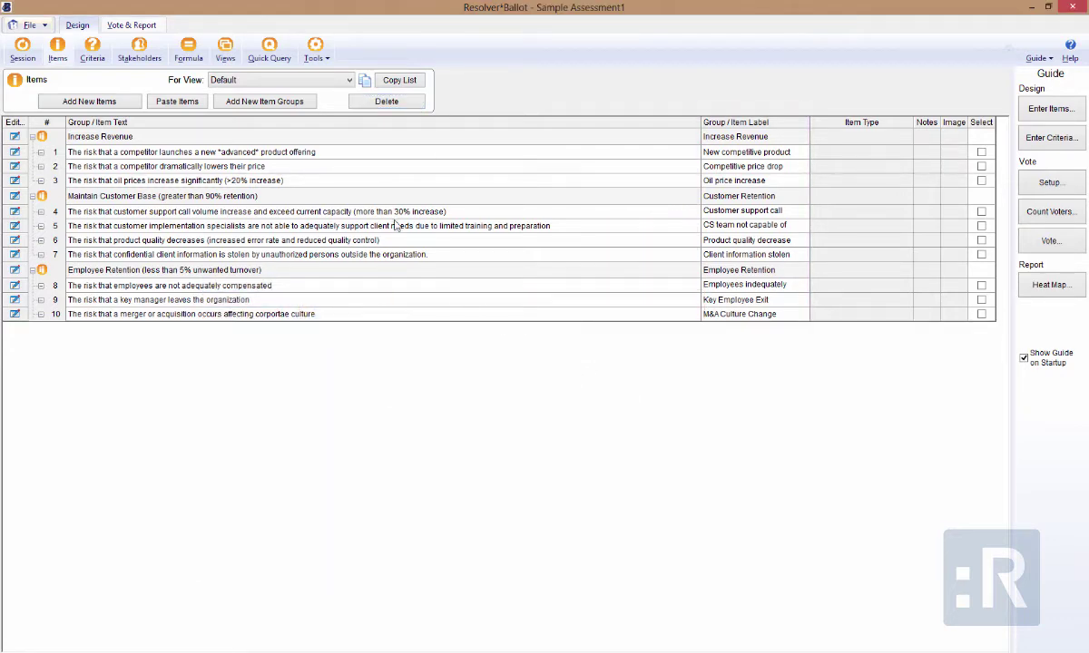
View the details of the item about a competitor launching a new advanced product in its edit dialog.
click(308, 155)
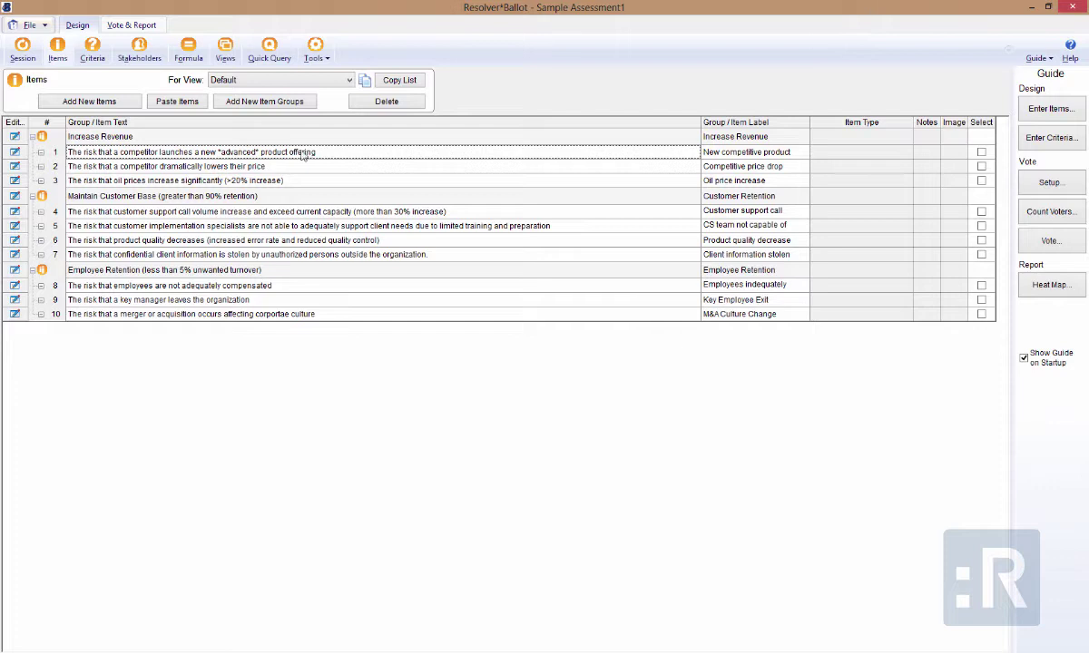
click(15, 152)
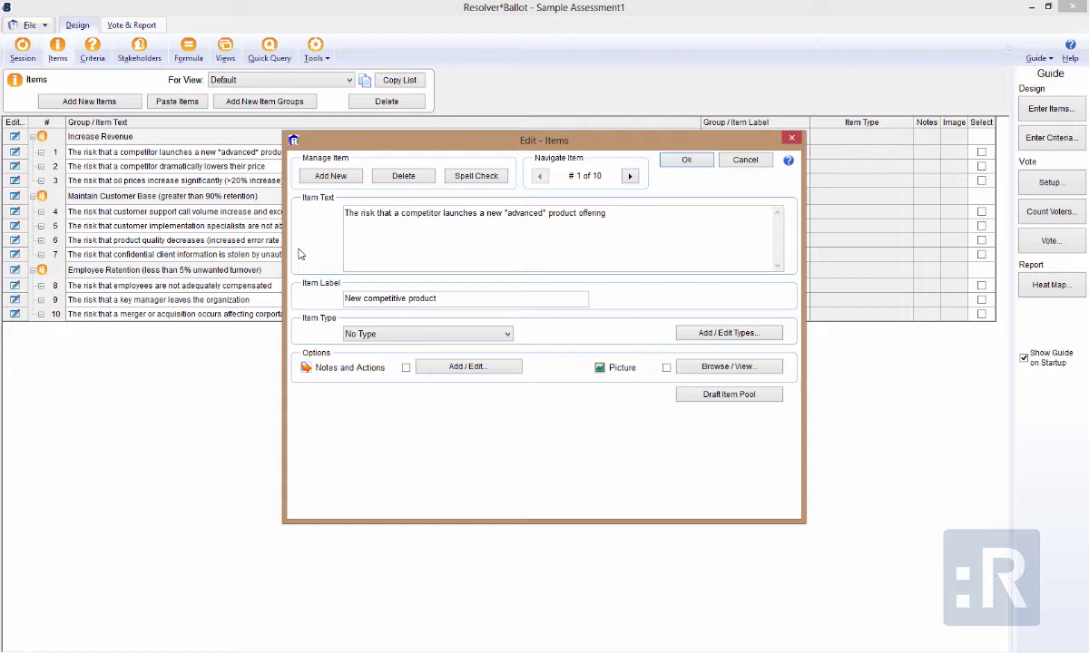
click(681, 159)
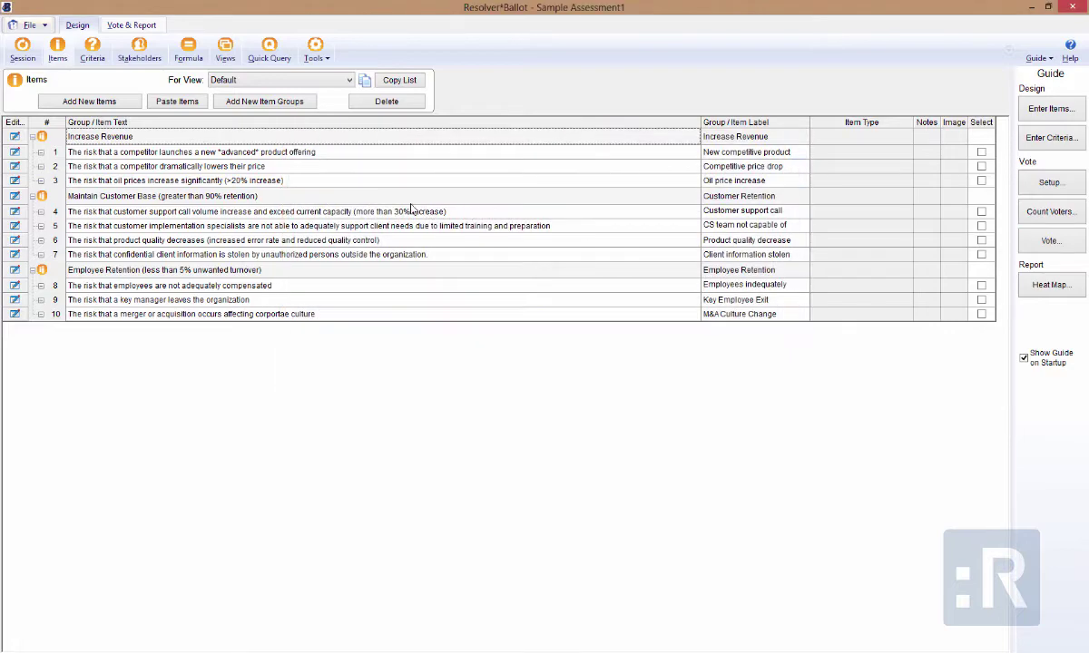
View the text and label of the Maintain Customer Base group in its edit dialog.
click(15, 195)
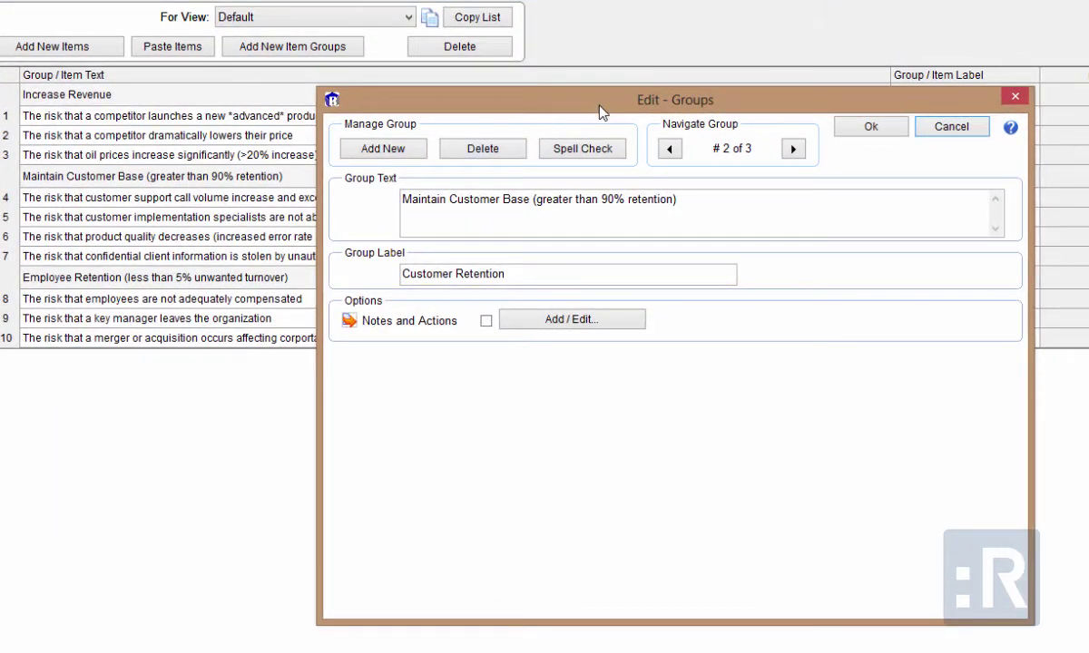
drag(599, 110, 580, 210)
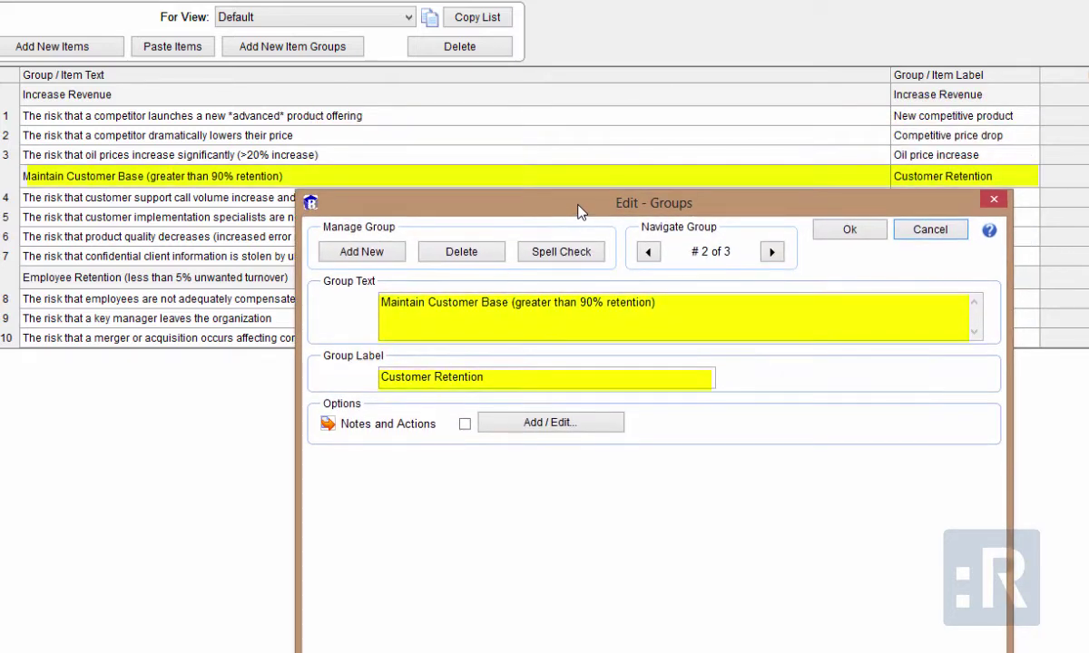
click(933, 234)
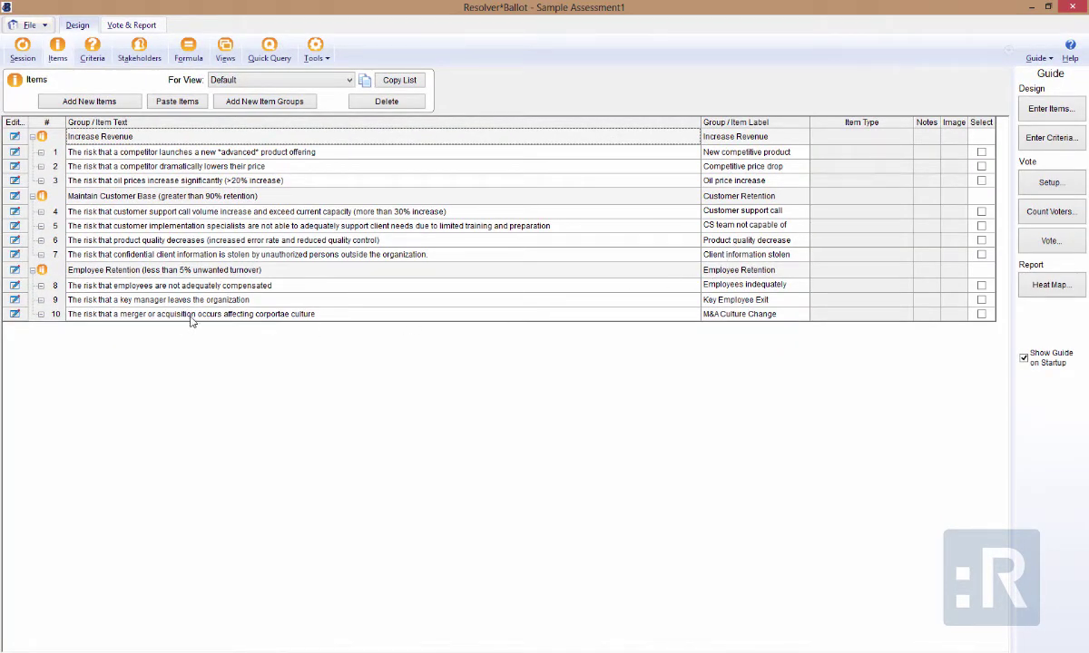
Move the merger or acquisition risk above the key manager risk, and the confidential client information risk directly below the support call volume risk.
mouse_move(190, 309)
mouse_down()
mouse_move(194, 295)
mouse_move(199, 302)
mouse_up()
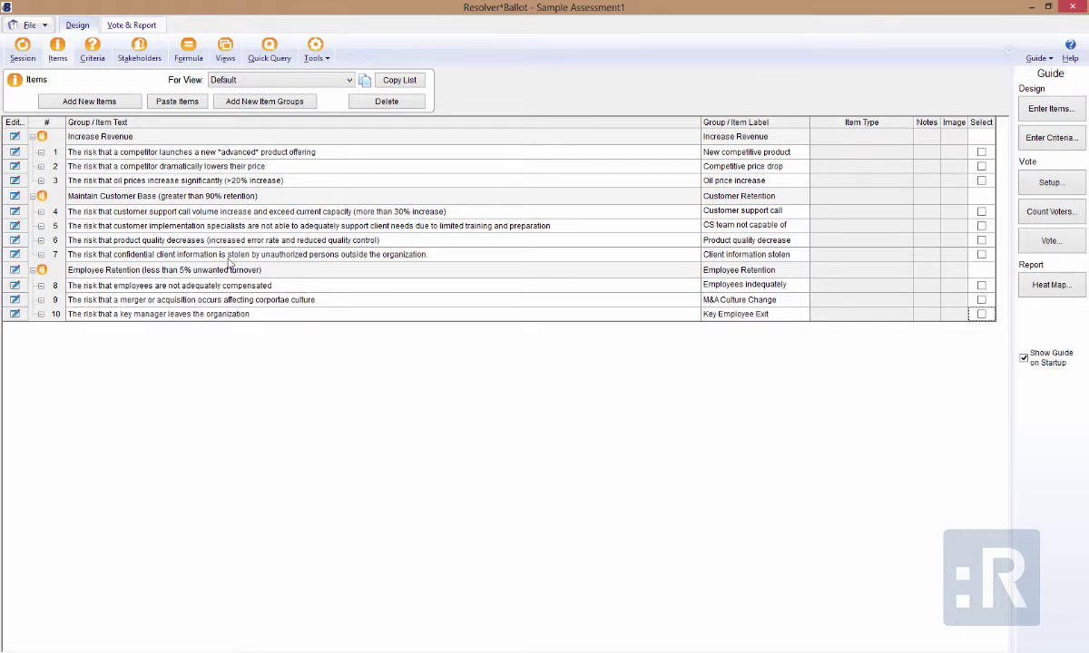
drag(217, 250, 224, 220)
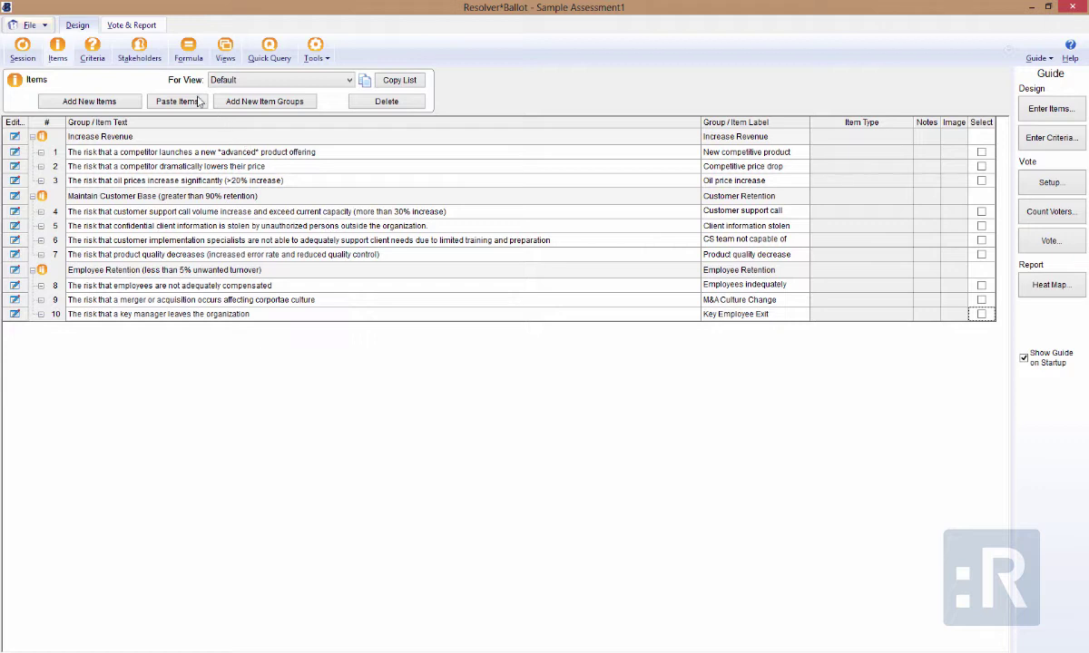
Look at the blank form for a new Rating Scale criterion, and view the existing IMPACT criterion's text and scale, cancelling both.
click(104, 64)
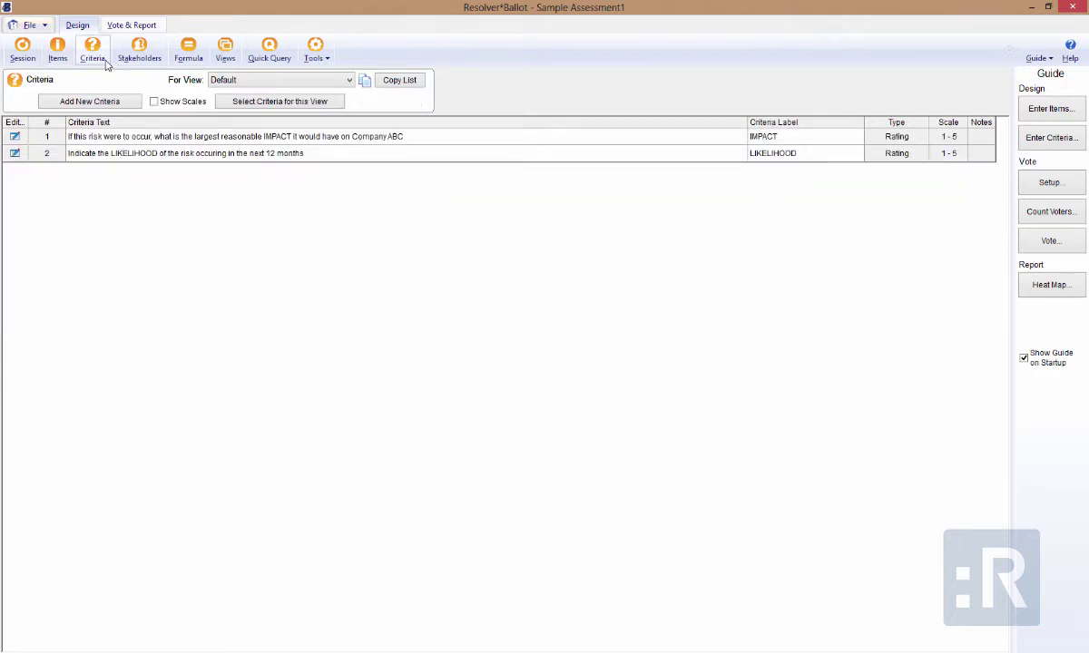
click(115, 105)
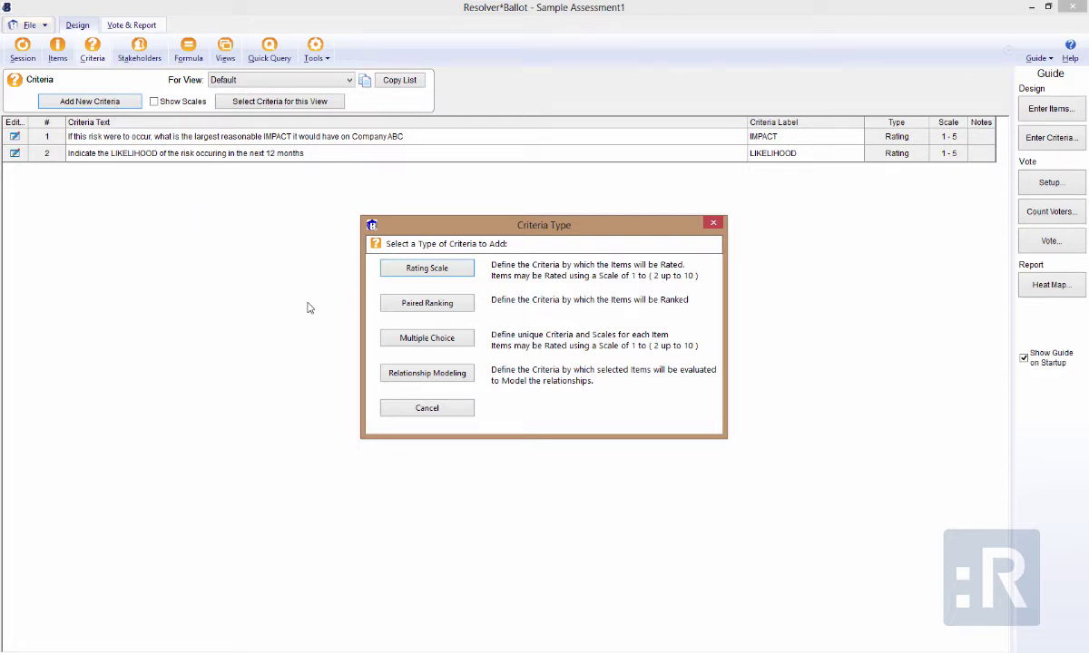
click(403, 270)
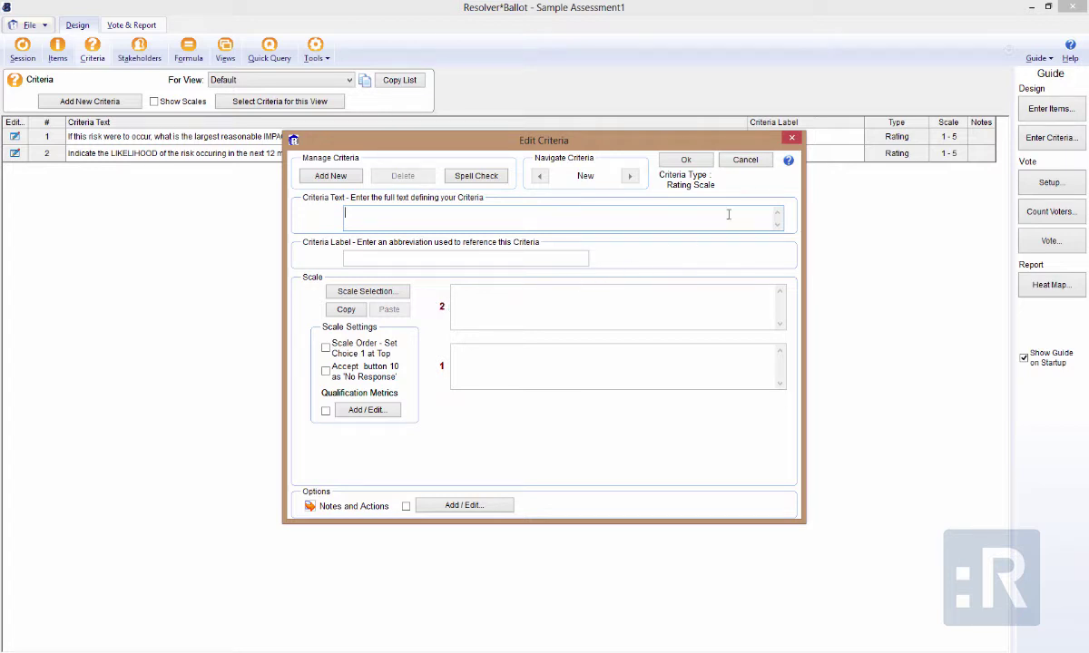
click(744, 161)
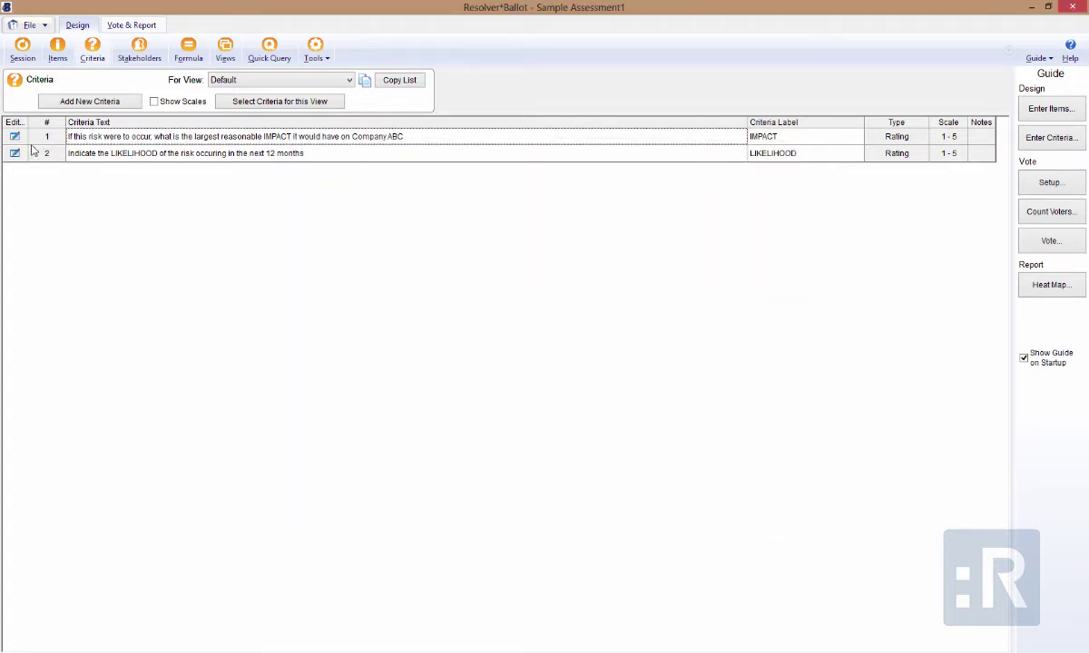
click(14, 137)
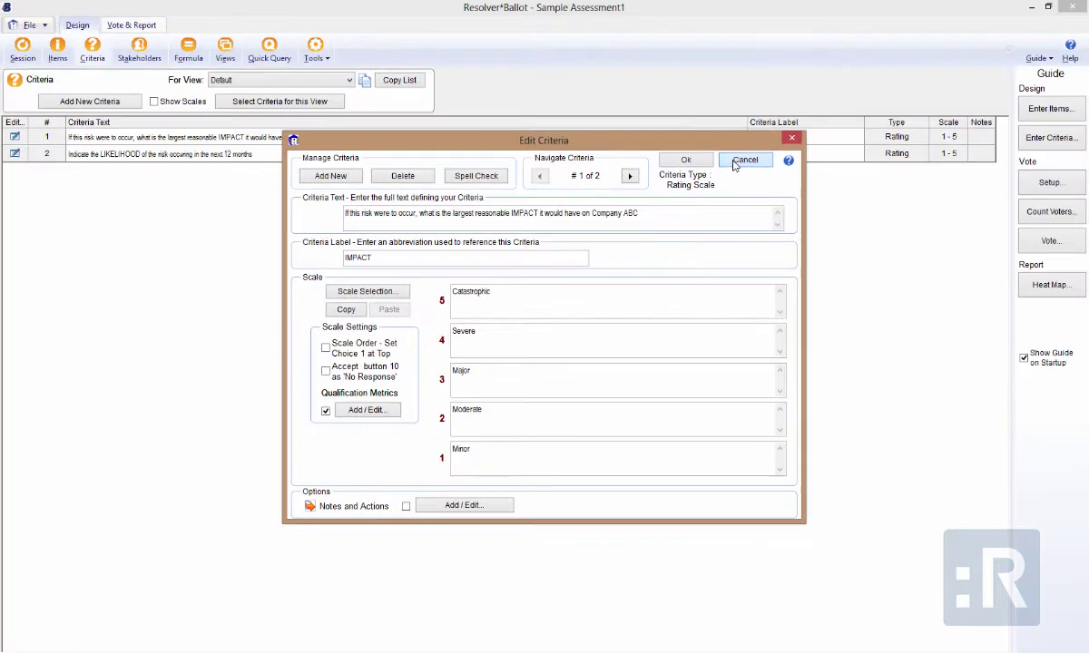
click(735, 163)
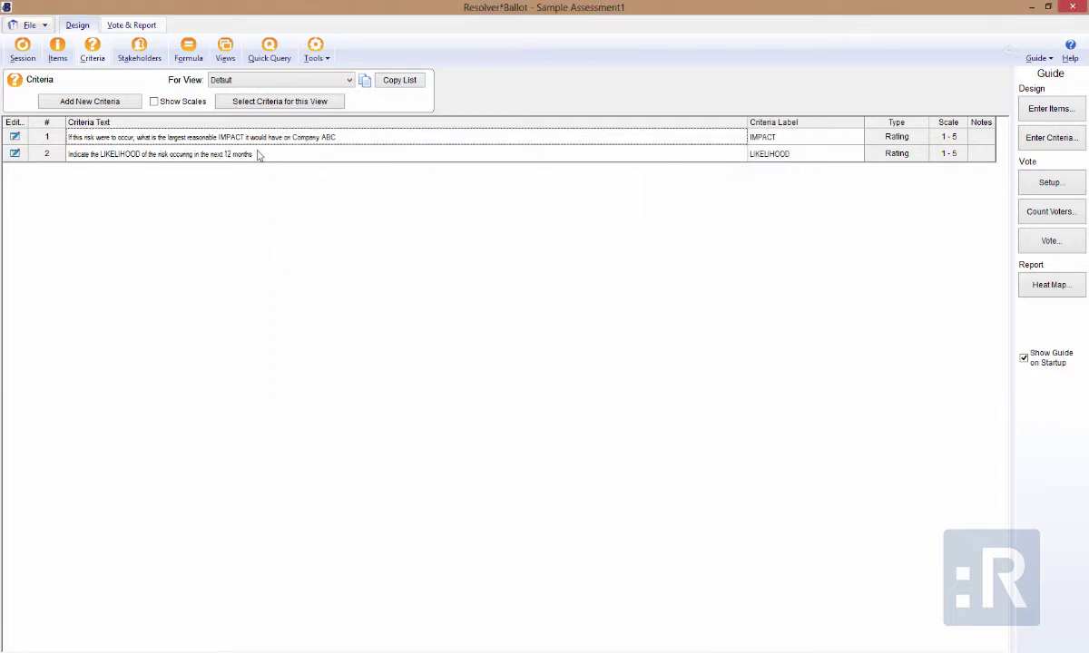
Look at the blank criteria forms for the Paired Ranking and Multiple Choice types without adding either one.
click(122, 104)
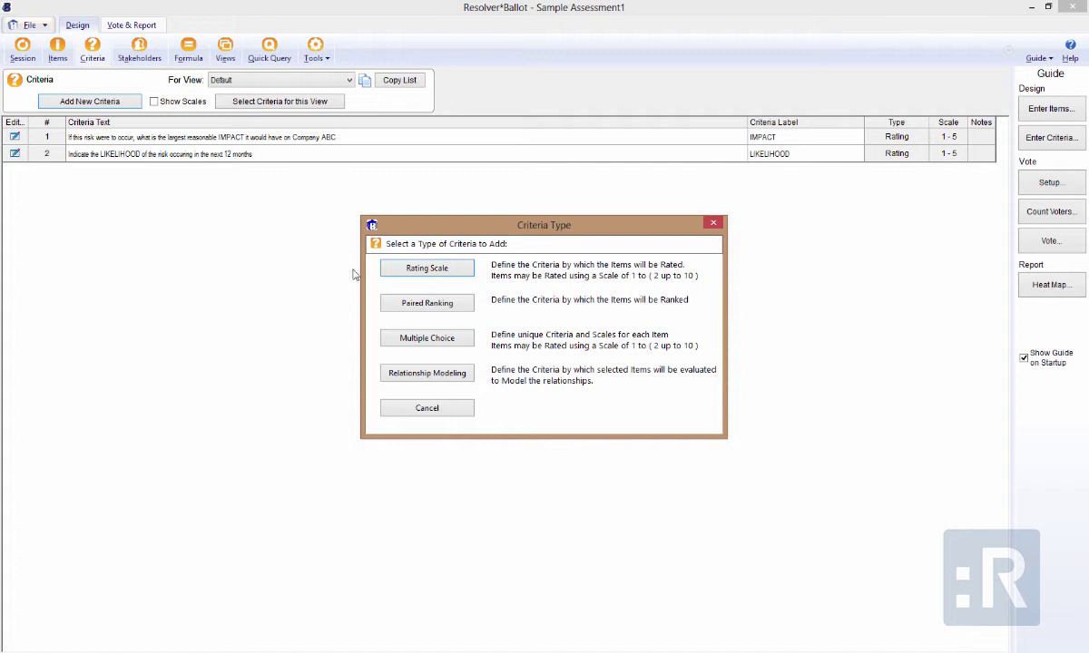
click(387, 304)
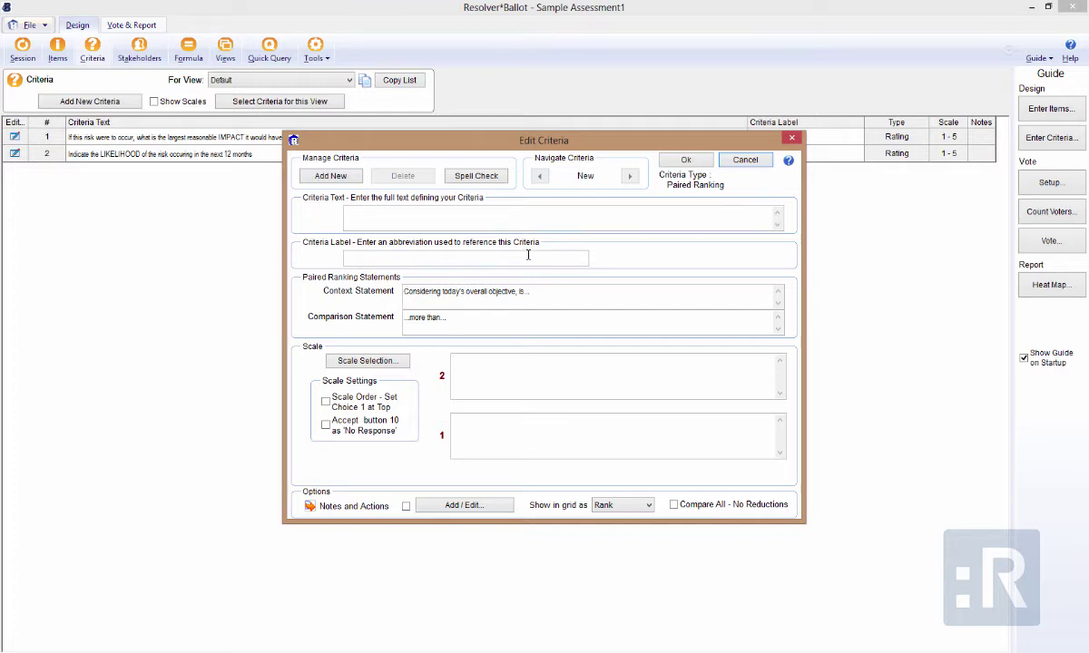
click(744, 161)
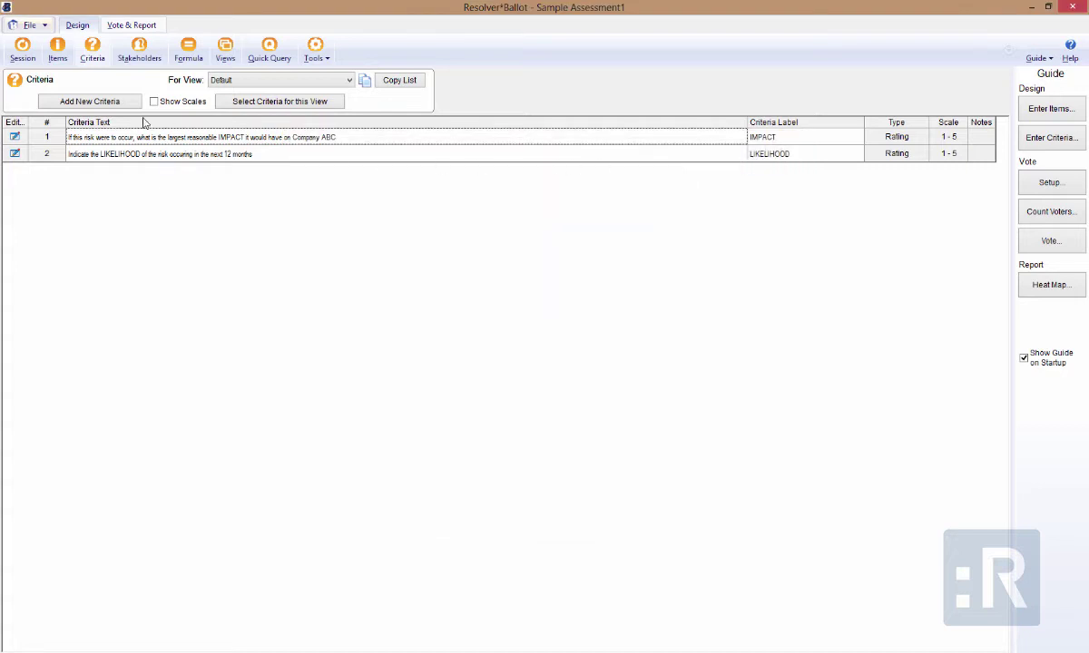
click(120, 101)
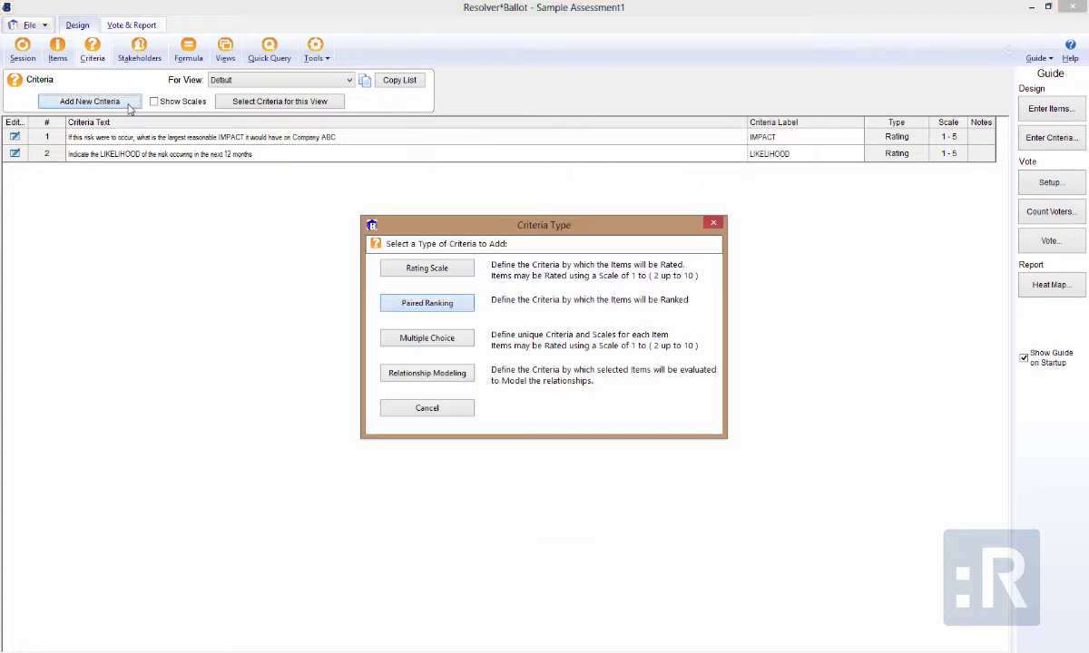
click(409, 340)
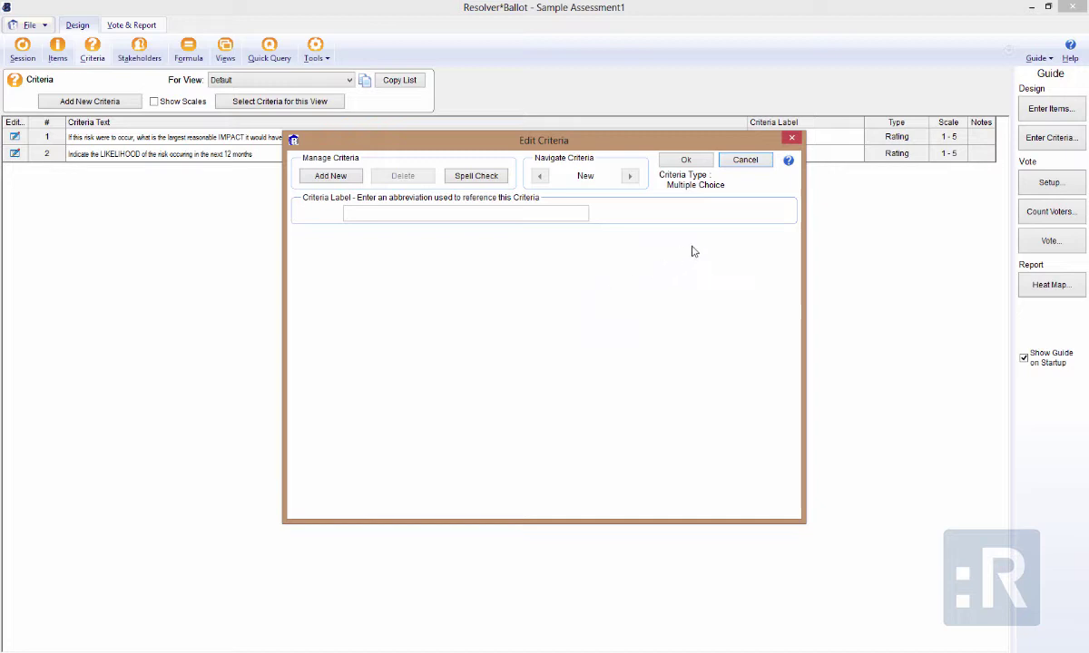
click(742, 162)
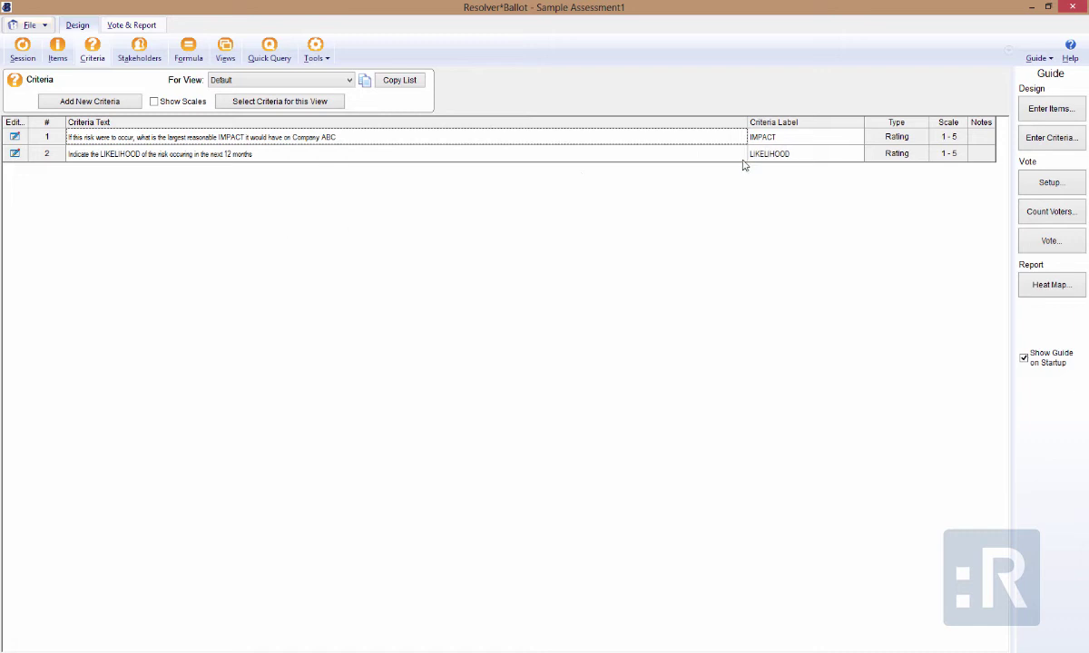
Look at the blank form for a Relationship Modeling criterion, and review the IMPACT criterion's details once more without changing them.
click(122, 98)
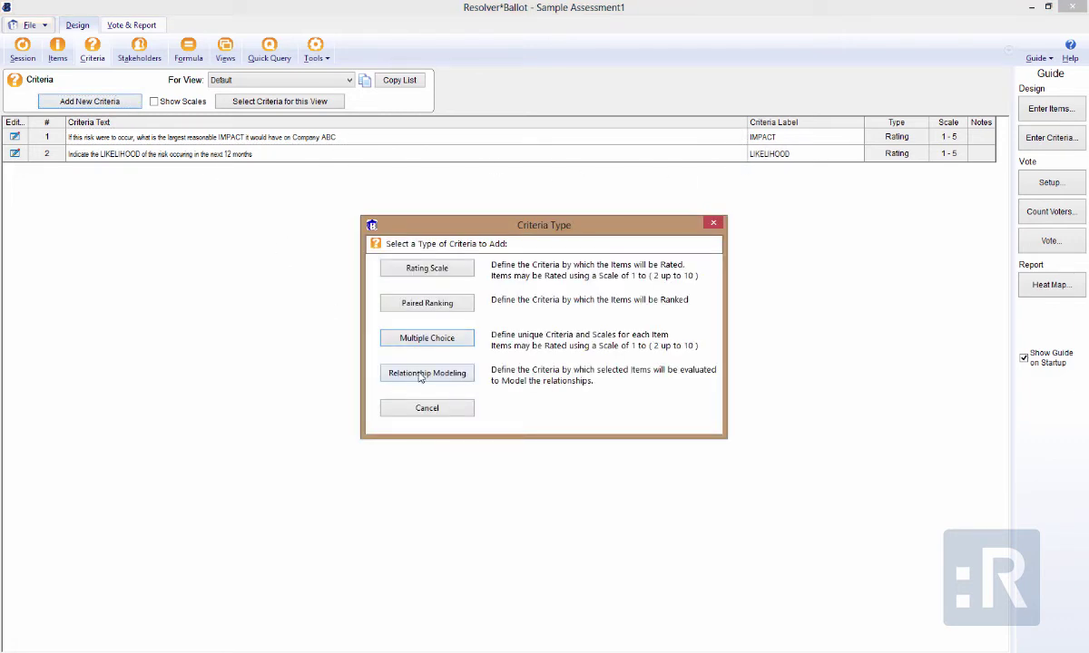
click(390, 372)
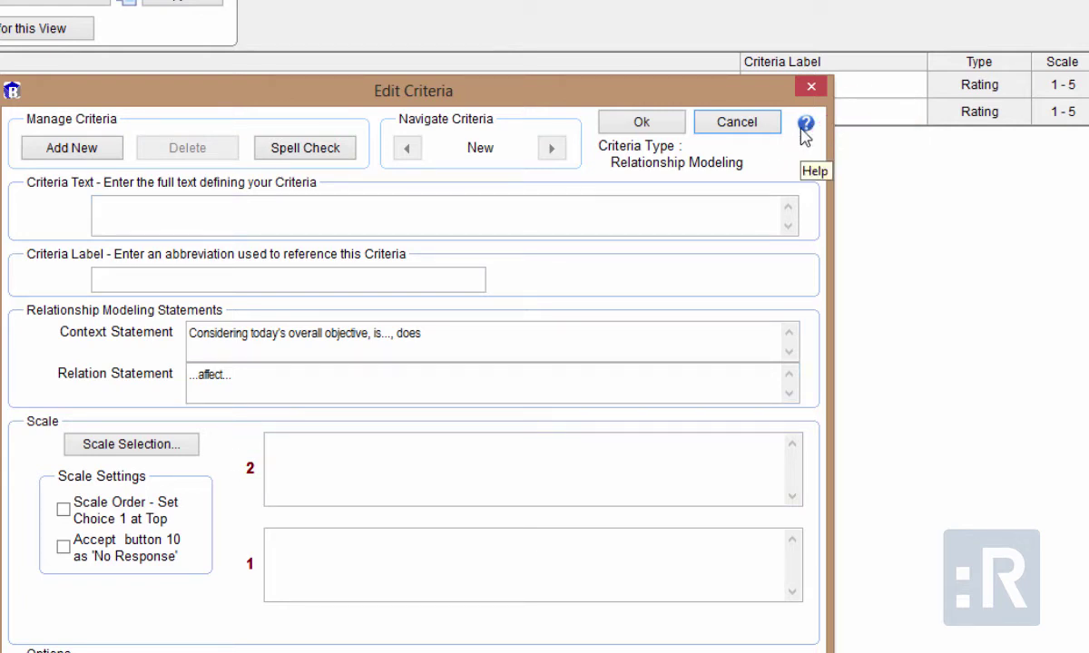
click(736, 127)
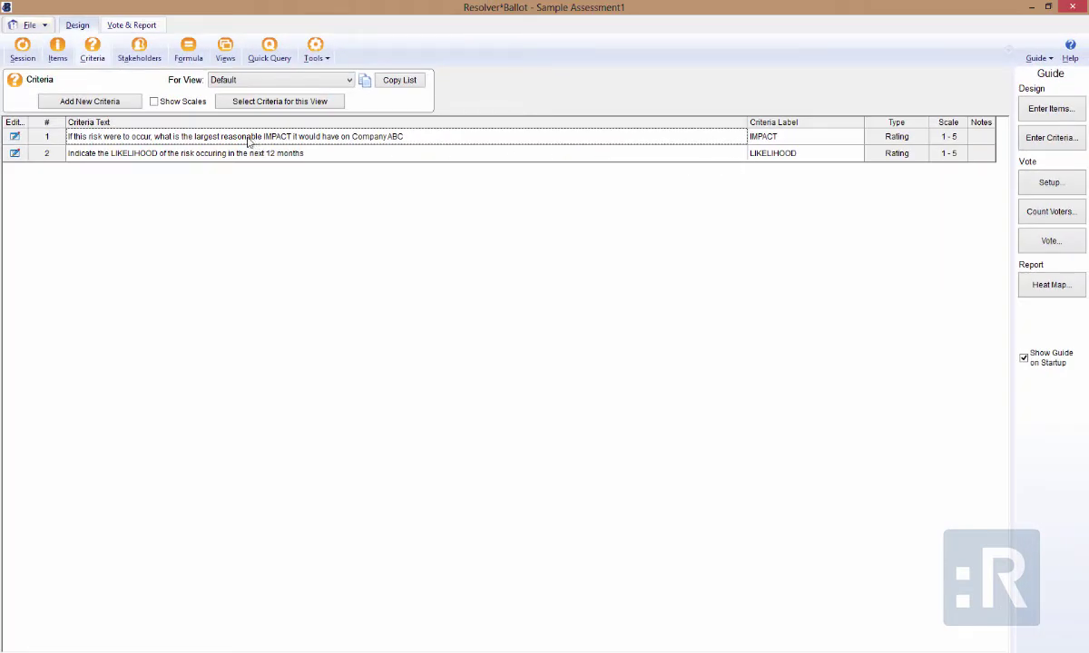
click(14, 136)
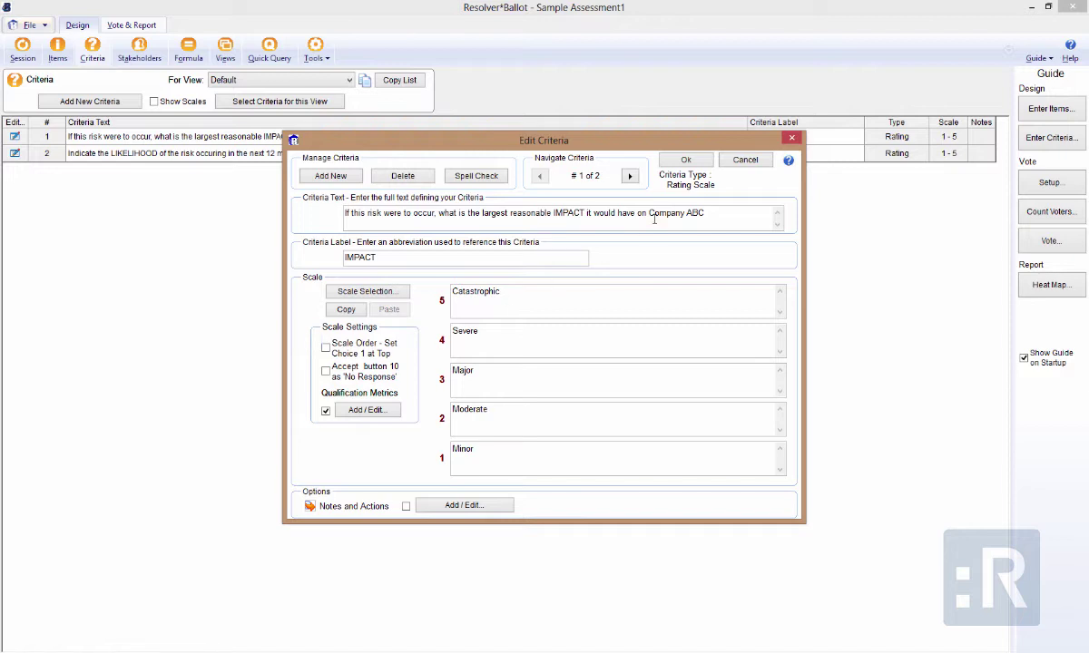
click(742, 160)
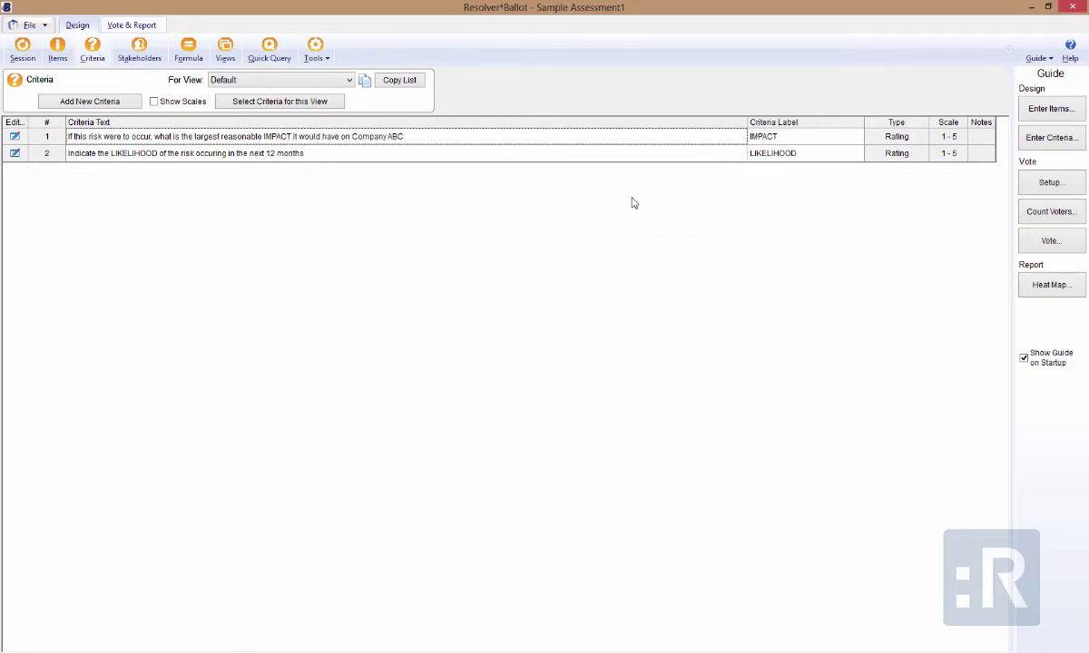
View the text and scale choices of the Department stakeholder in its edit dialog.
click(116, 60)
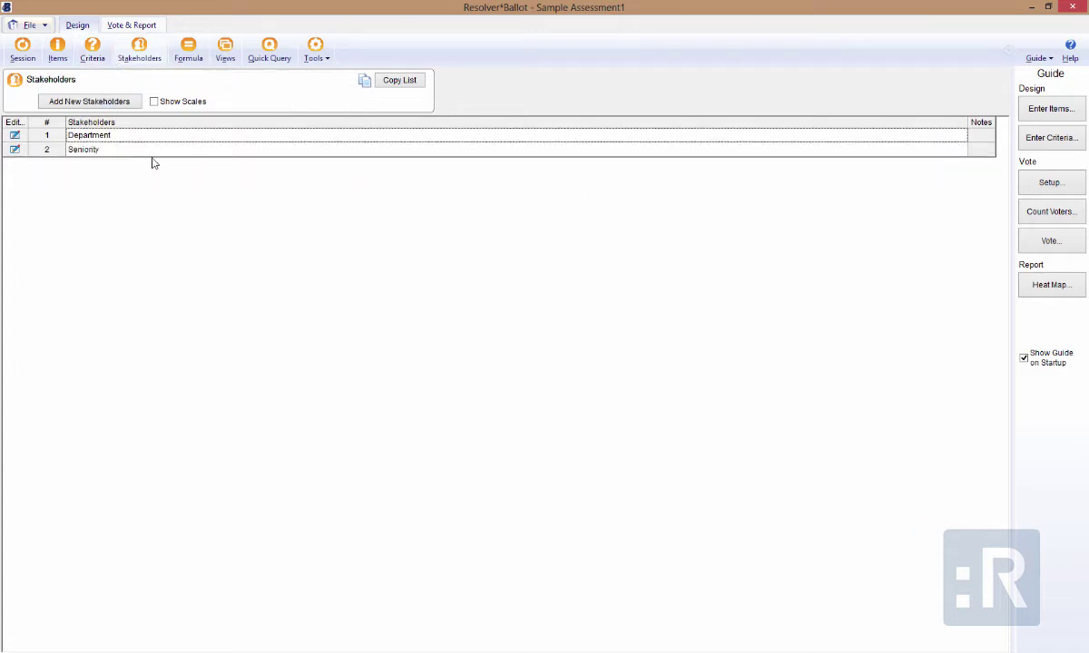
click(15, 135)
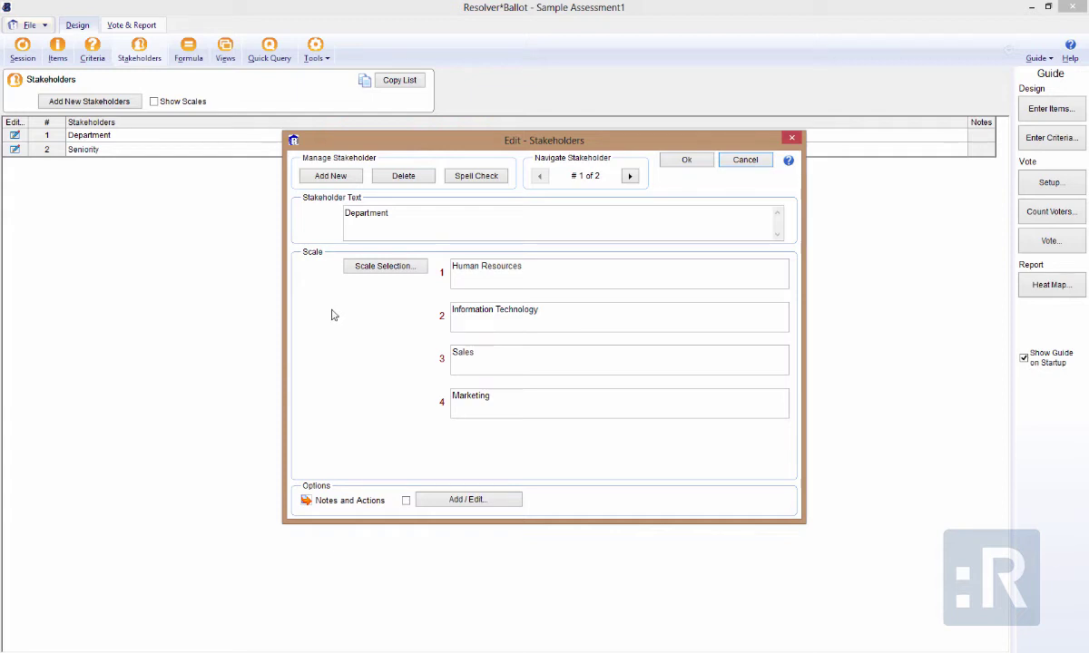
click(744, 161)
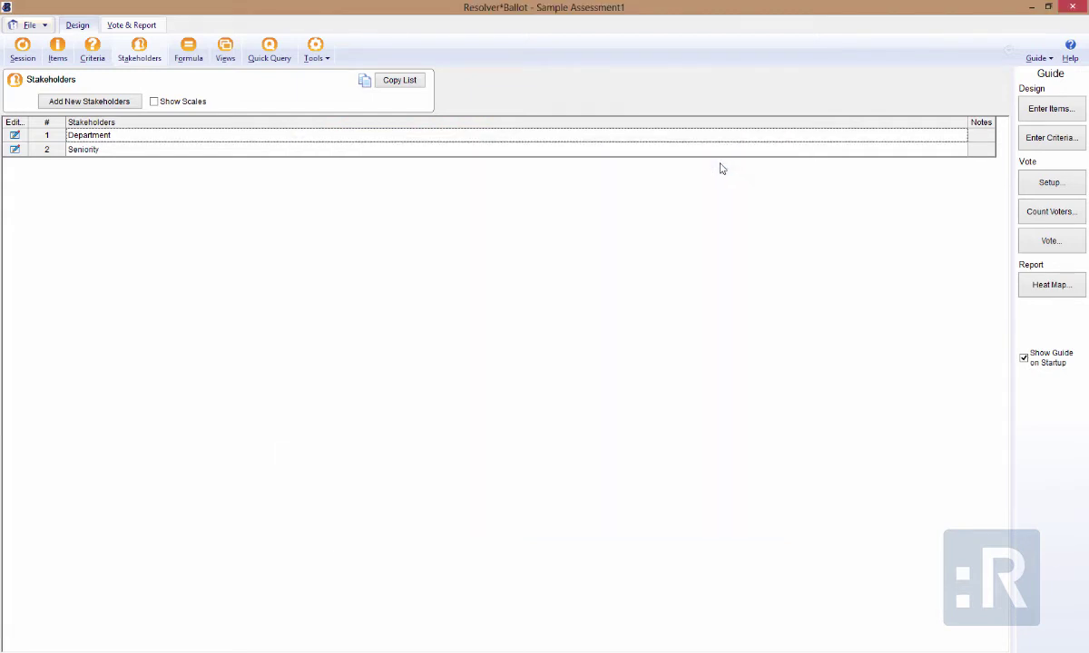
View the Total Risk formula and its criteria references in its edit dialog.
click(191, 54)
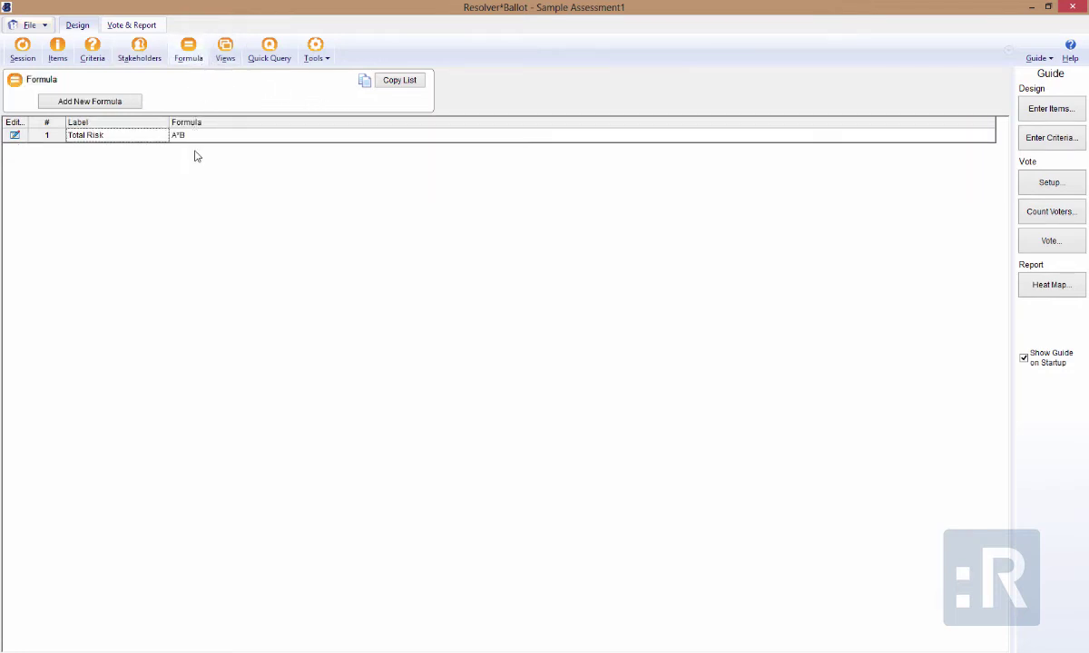
click(15, 135)
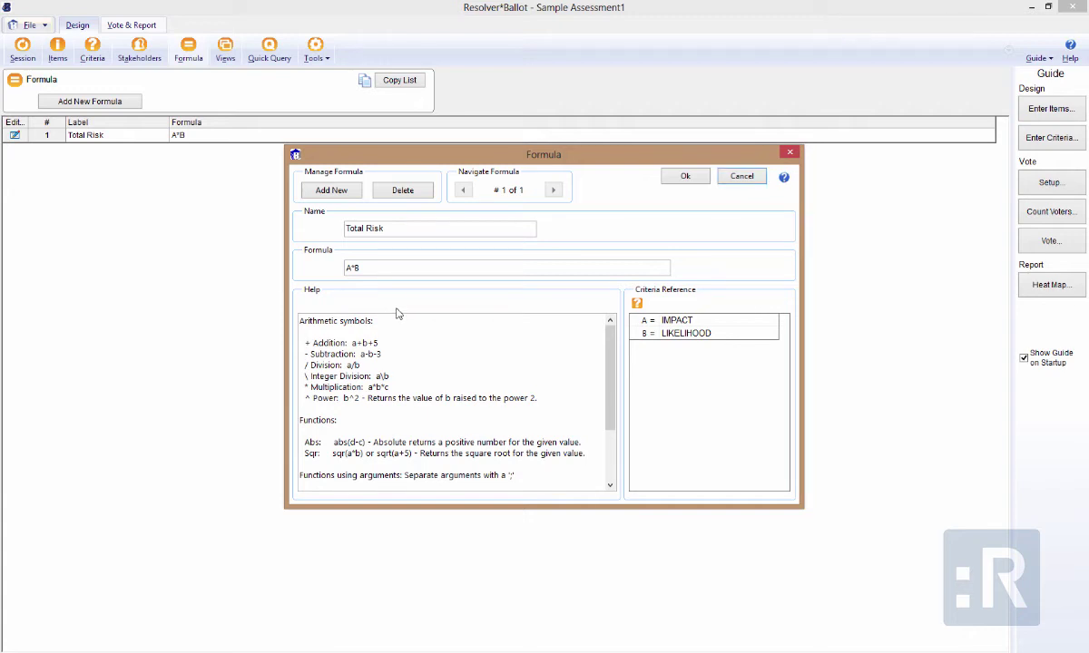
click(730, 179)
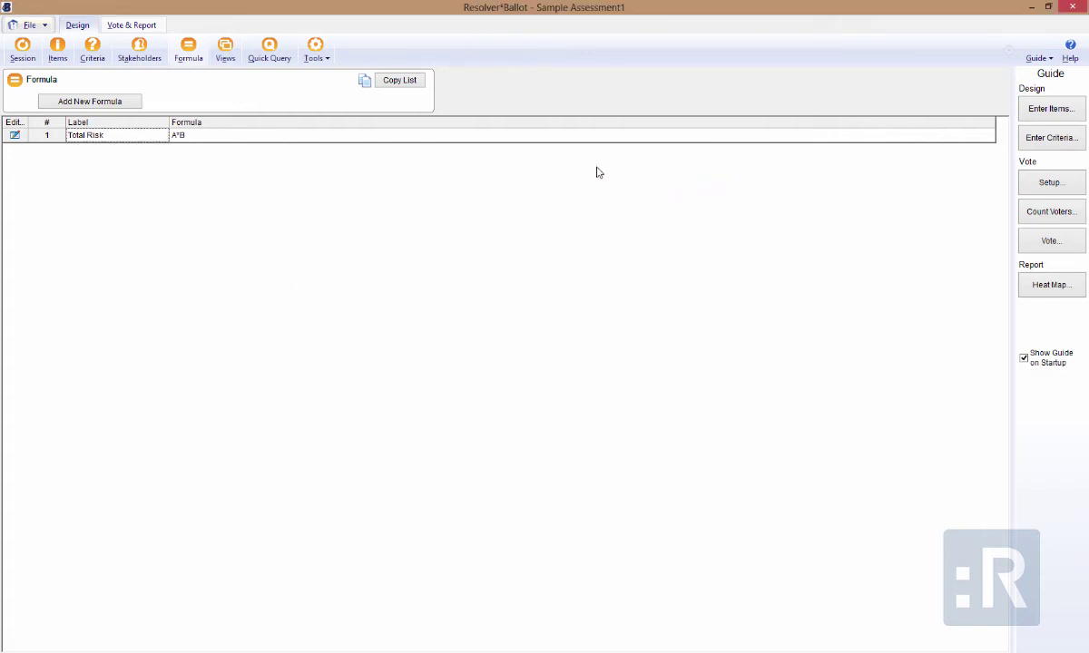
Add a new view named "New View" to the assessment.
click(231, 52)
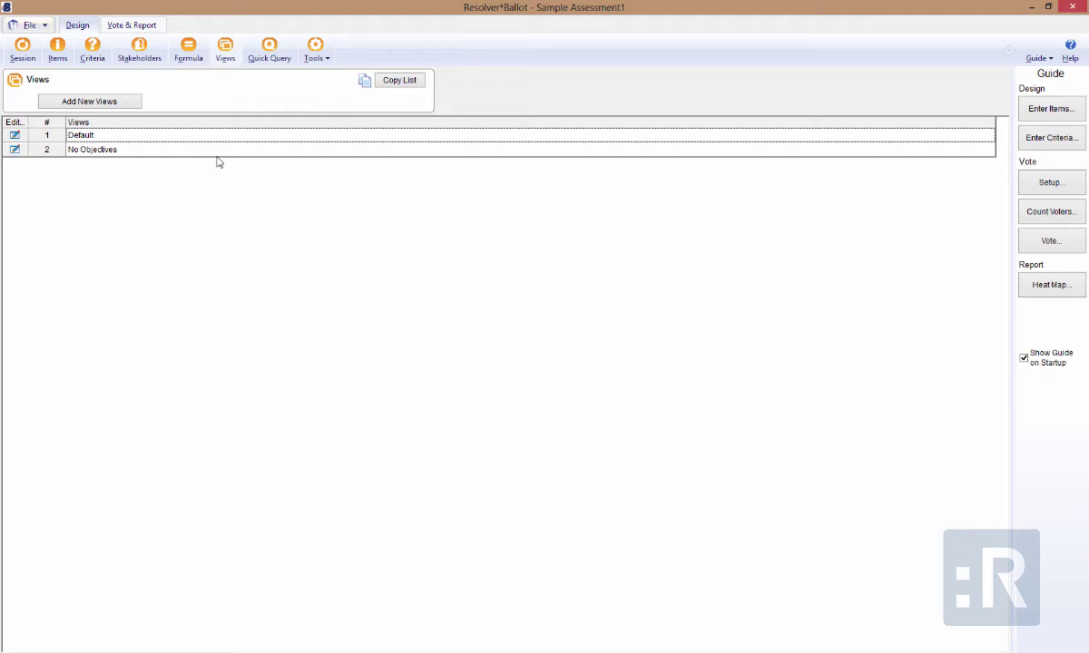
click(89, 101)
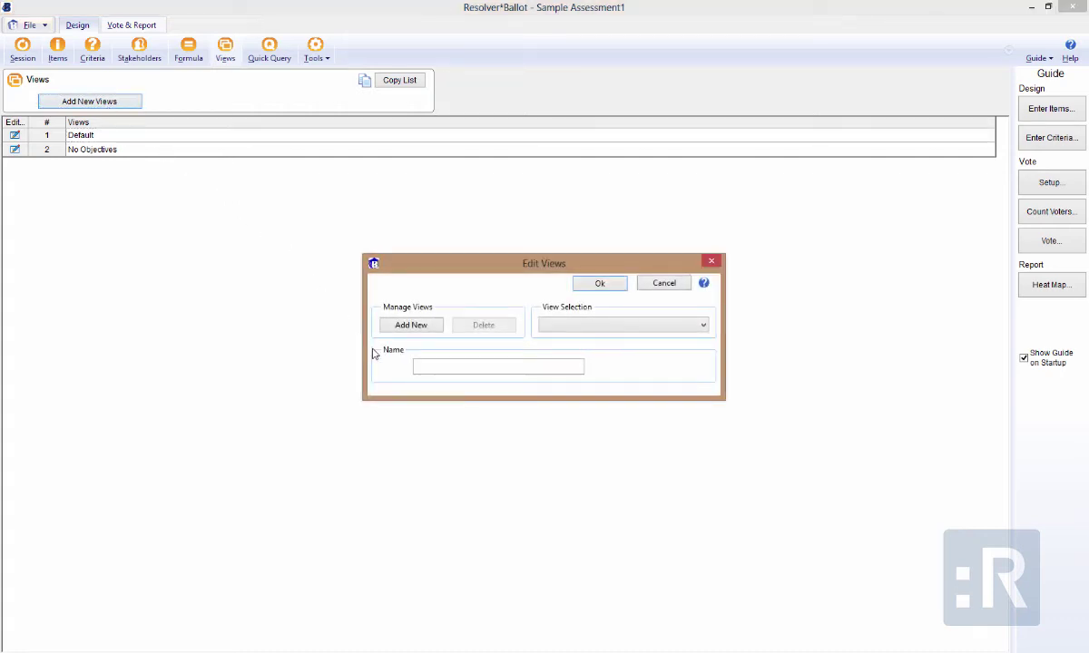
click(430, 367)
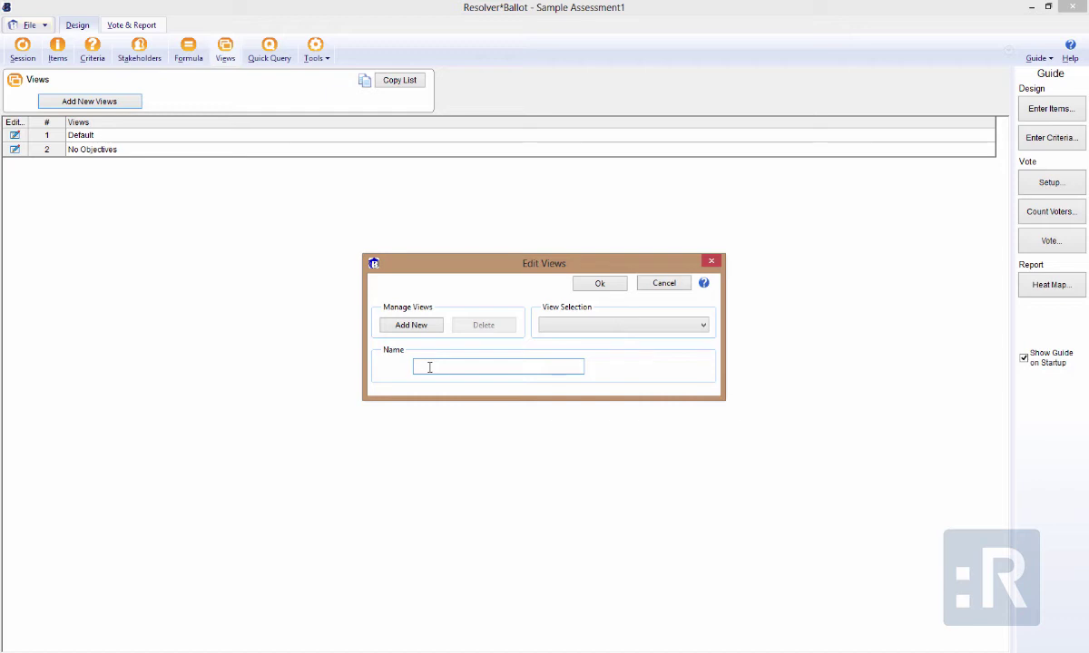
text(New View)
click(592, 285)
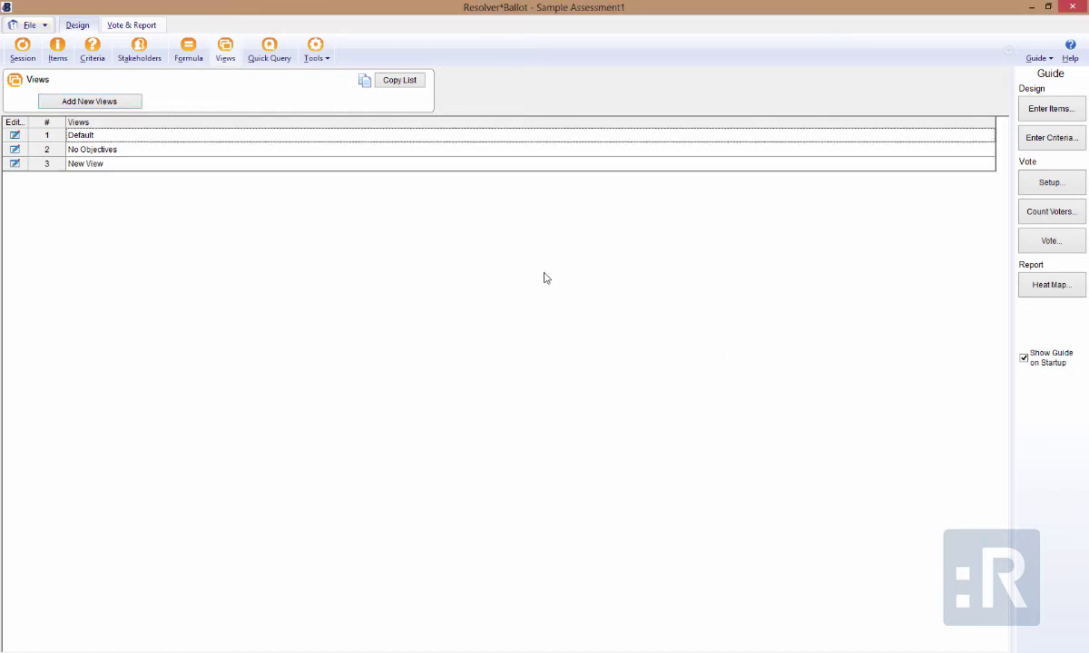
Remove the Increase Revenue group and its New competitive product, Competitive price drop and Oil price increase items from the New View item list.
click(59, 55)
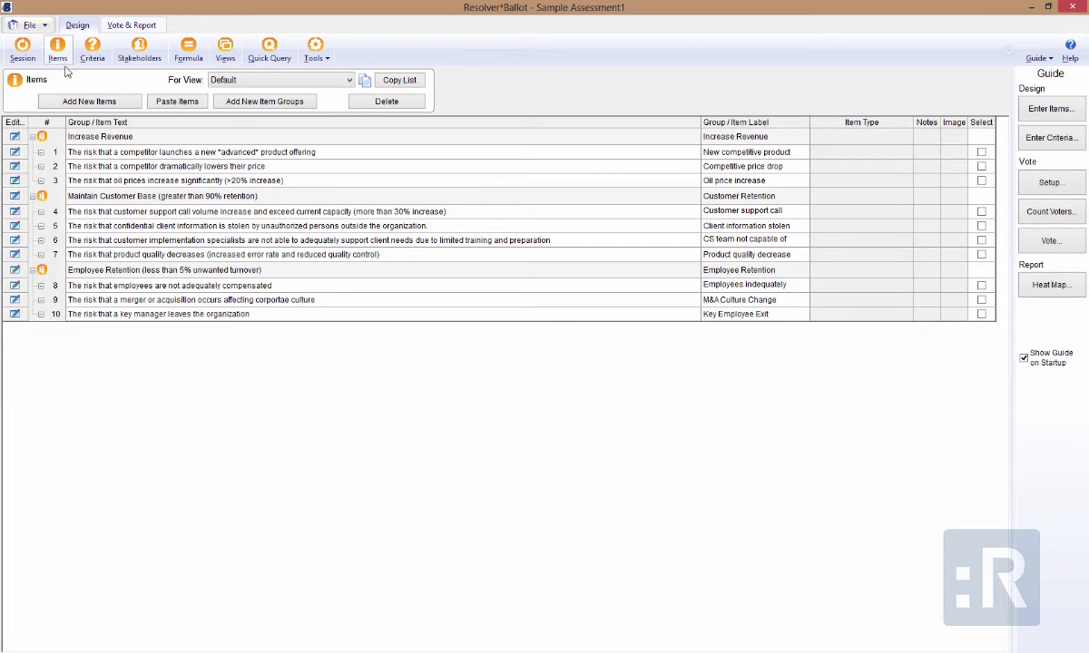
click(325, 78)
click(343, 114)
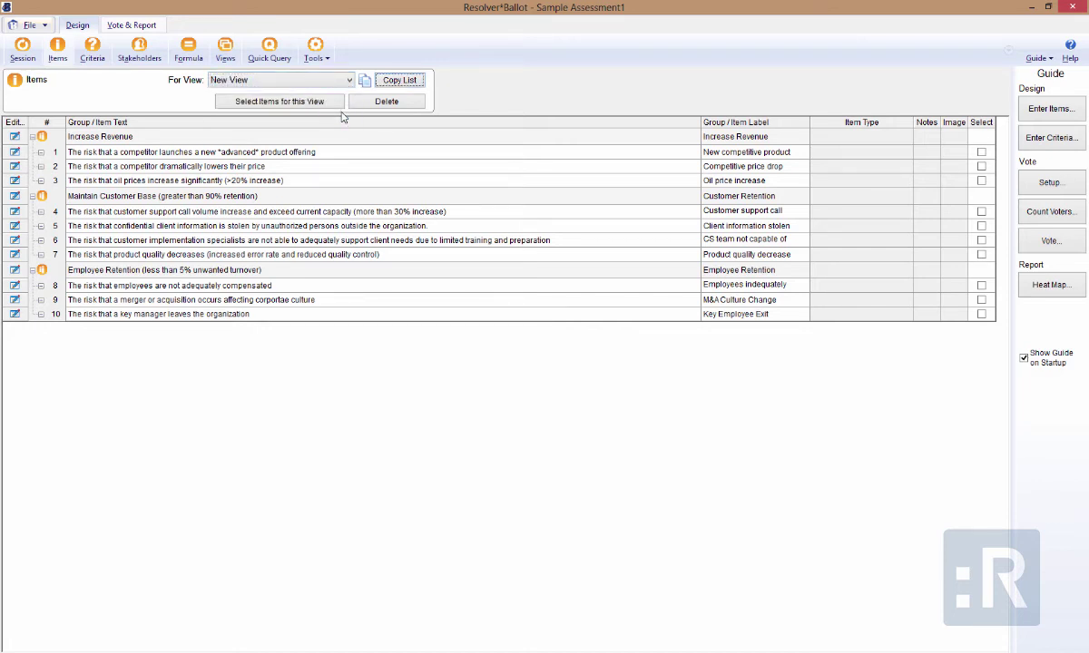
click(324, 101)
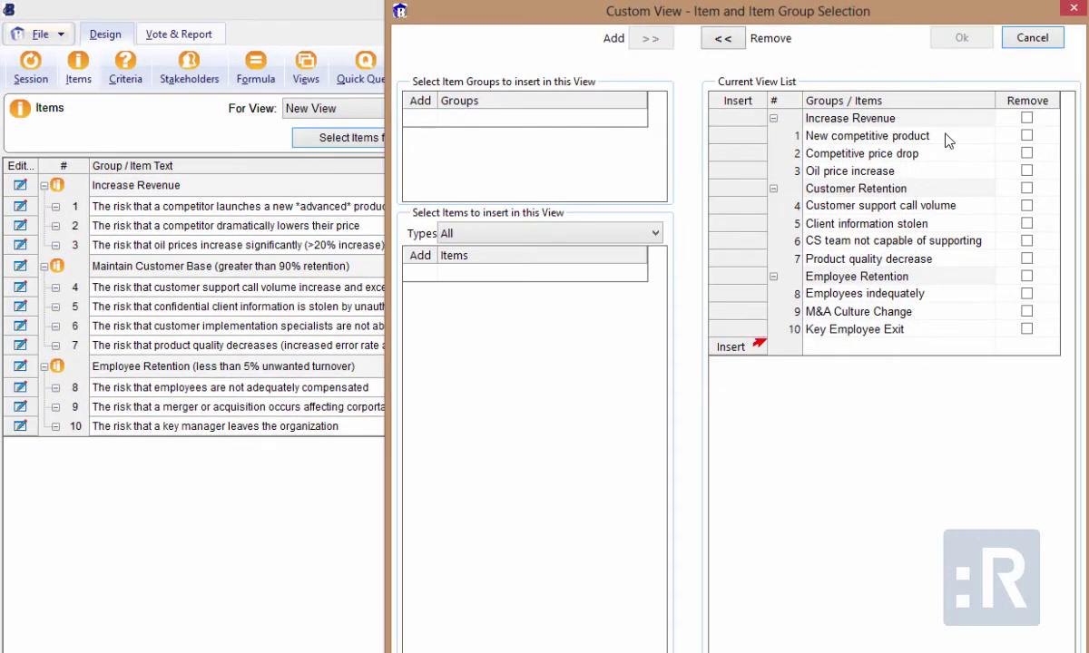
click(1027, 118)
click(1026, 135)
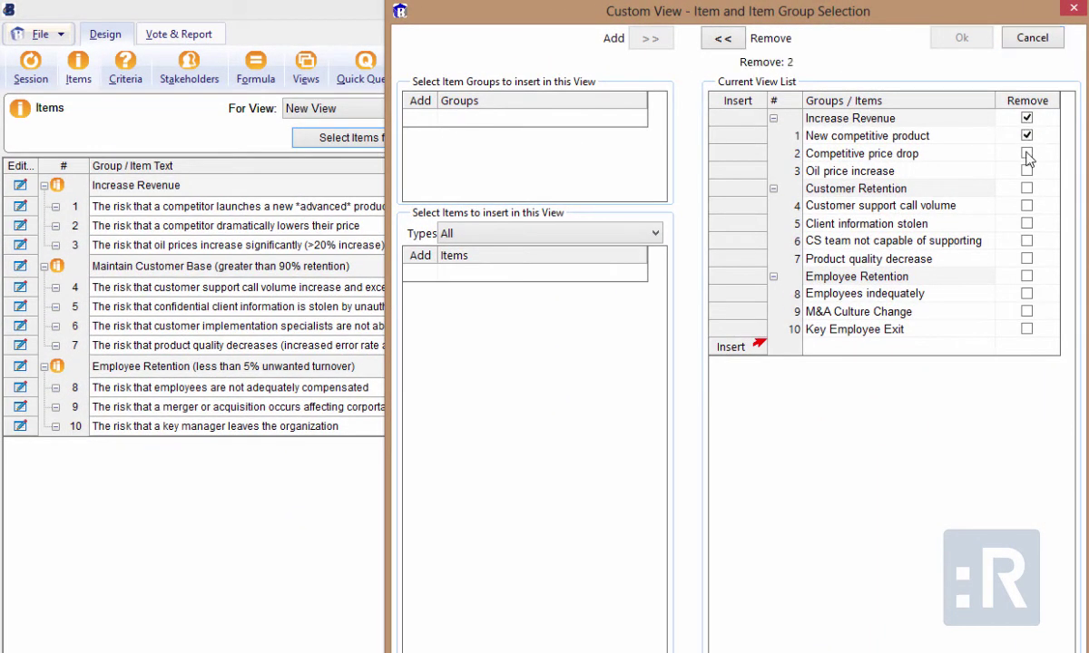
click(1026, 153)
click(1026, 171)
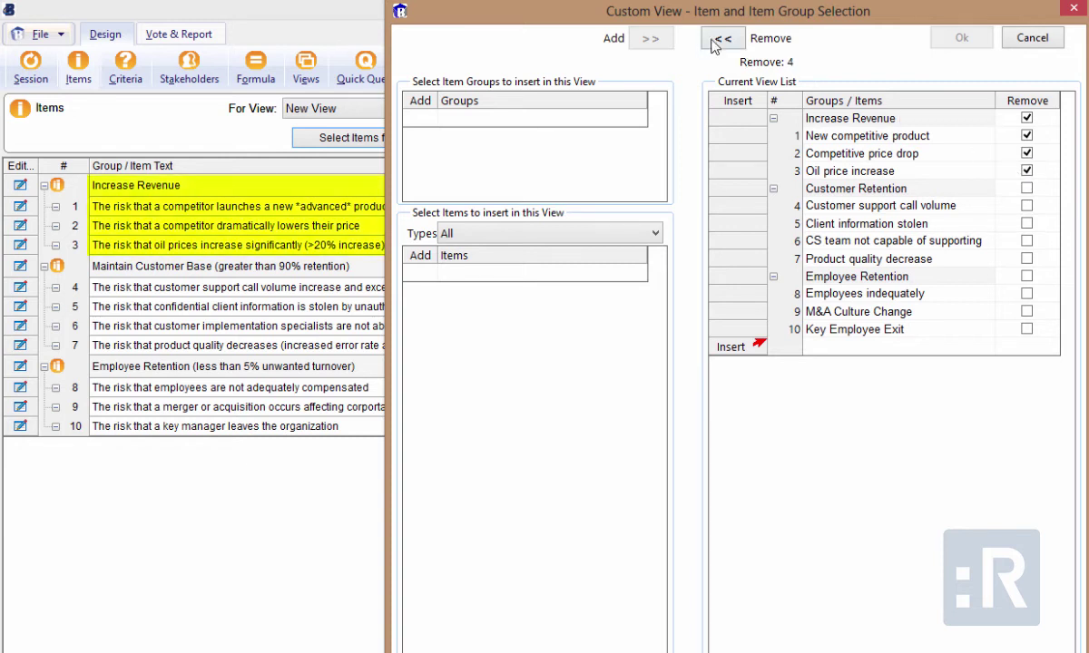
click(725, 42)
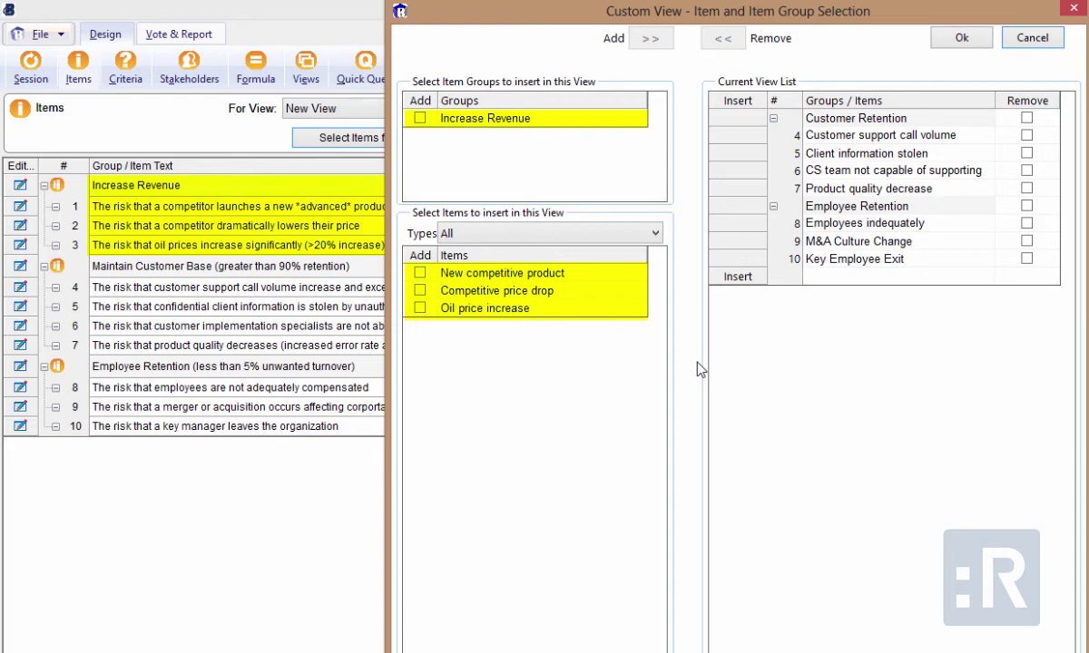
click(956, 38)
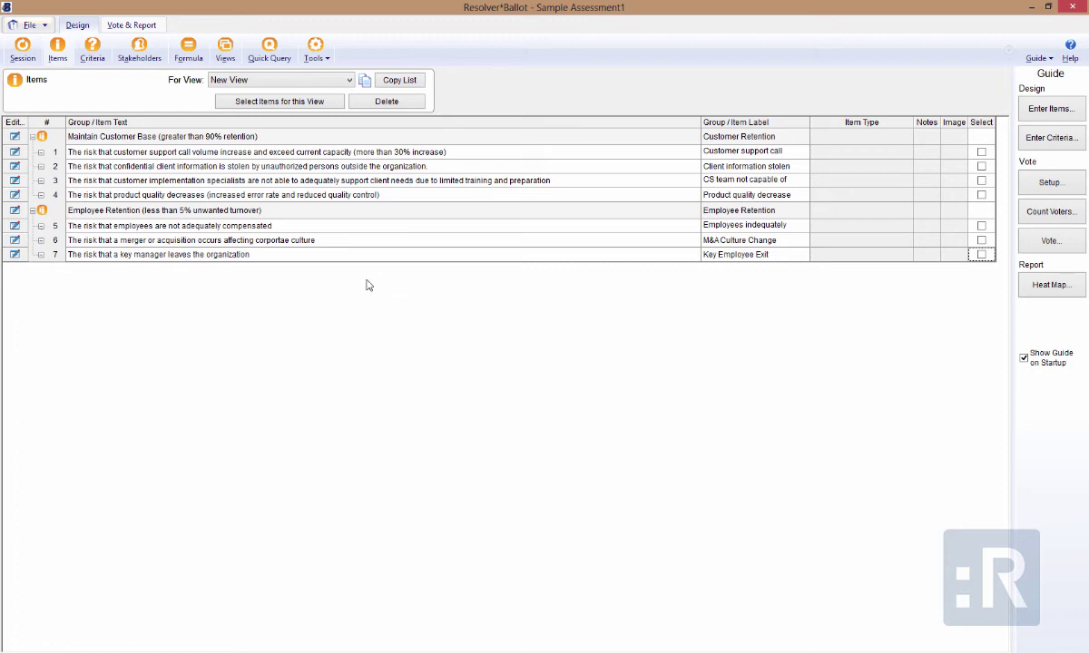
Check the full item list of the Default view and return to the item list of New View.
click(350, 81)
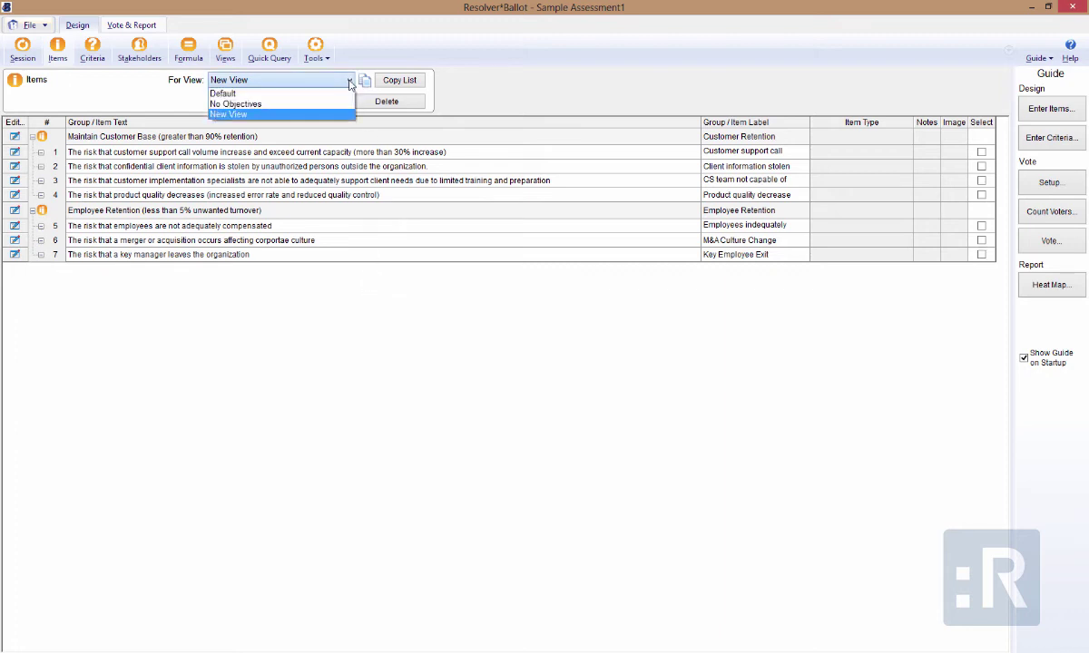
click(343, 94)
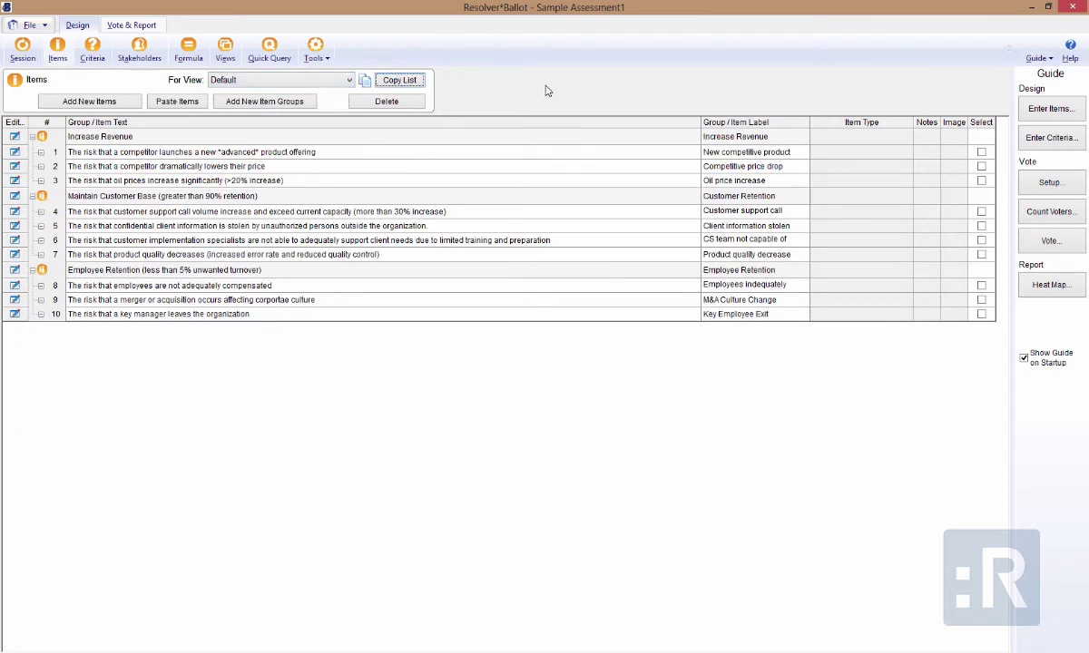
click(348, 80)
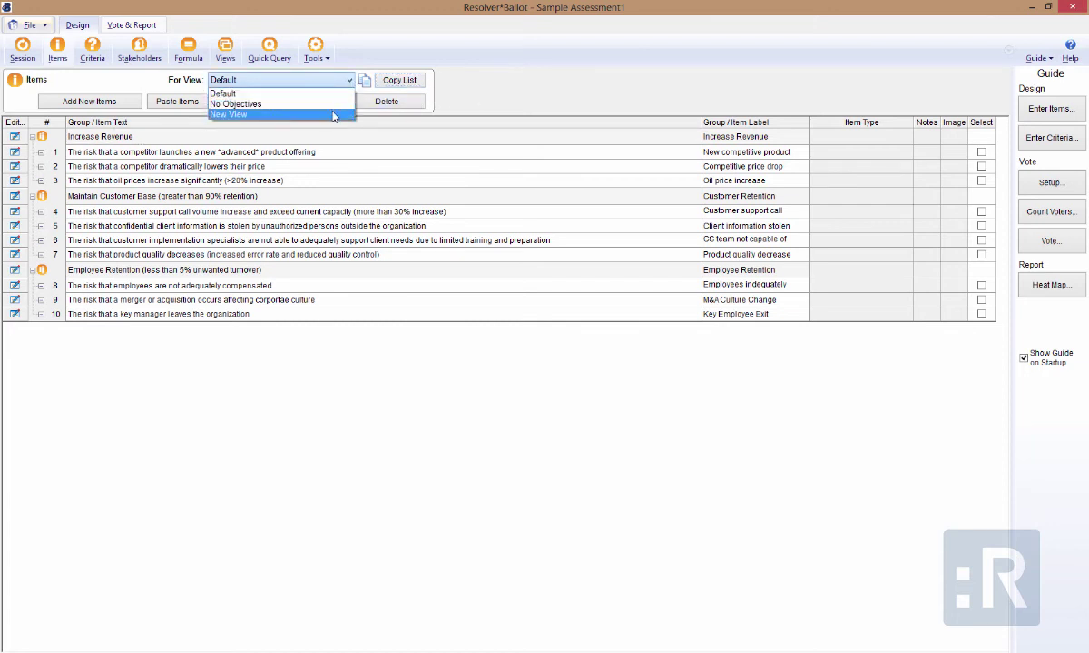
click(317, 110)
Add the Increase Revenue group and its New competitive product, Competitive price drop and Oil price increase items back to New View.
click(308, 102)
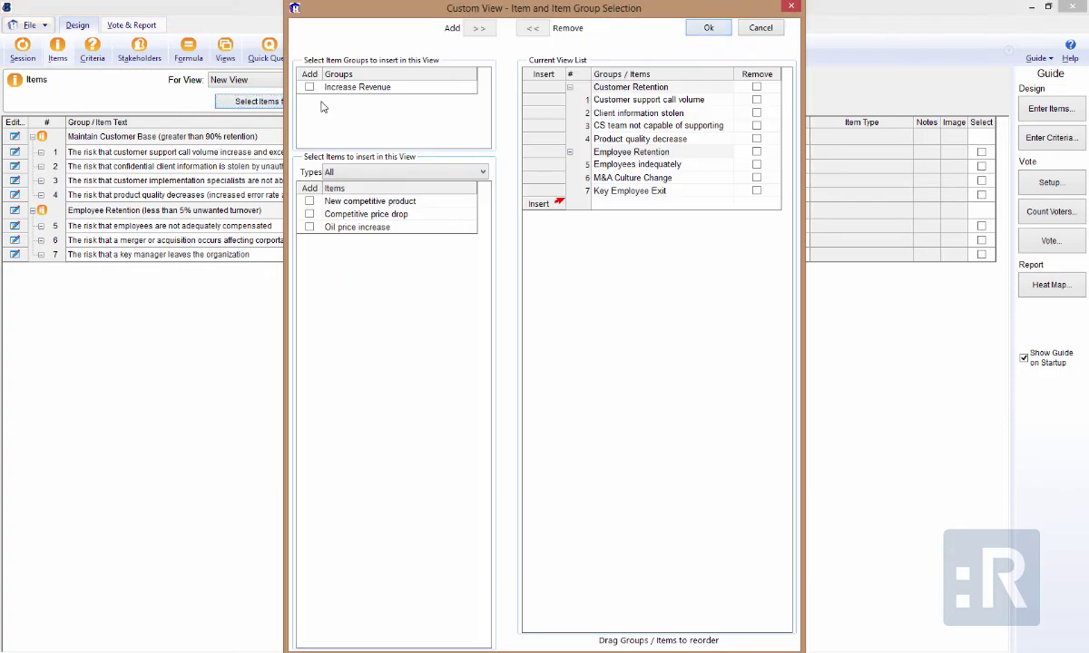
click(305, 87)
click(132, 353)
click(131, 375)
click(132, 398)
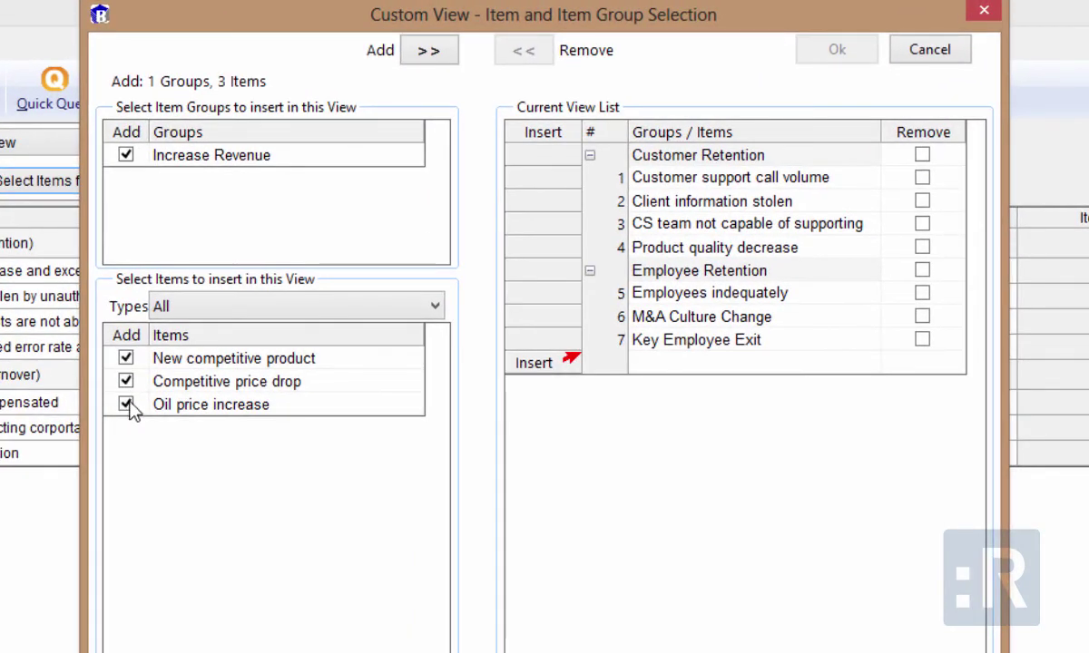
click(426, 53)
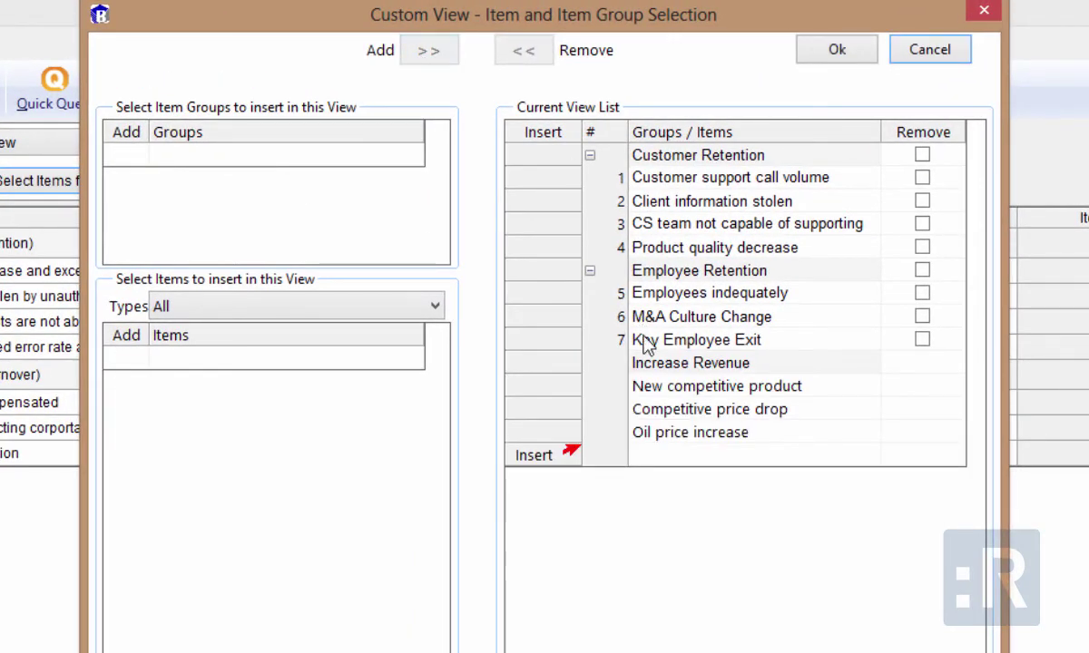
Move Increase Revenue and its three items above Customer Retention in the New View list, in their original order, and accept the selection.
drag(646, 367, 637, 170)
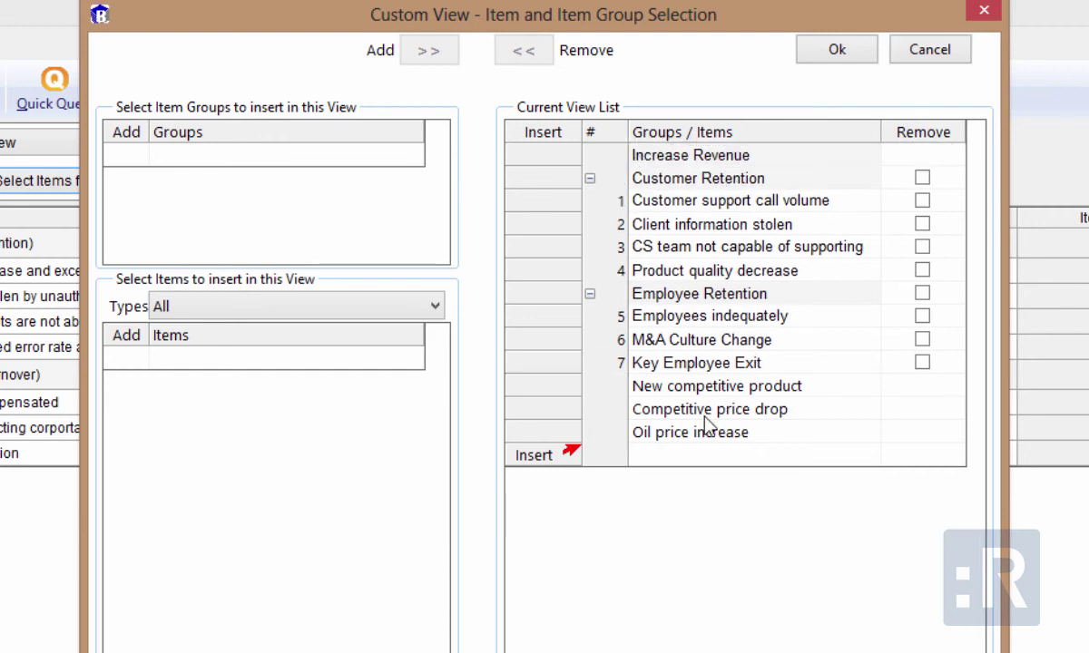
drag(717, 386, 699, 175)
drag(728, 410, 709, 194)
drag(727, 436, 777, 225)
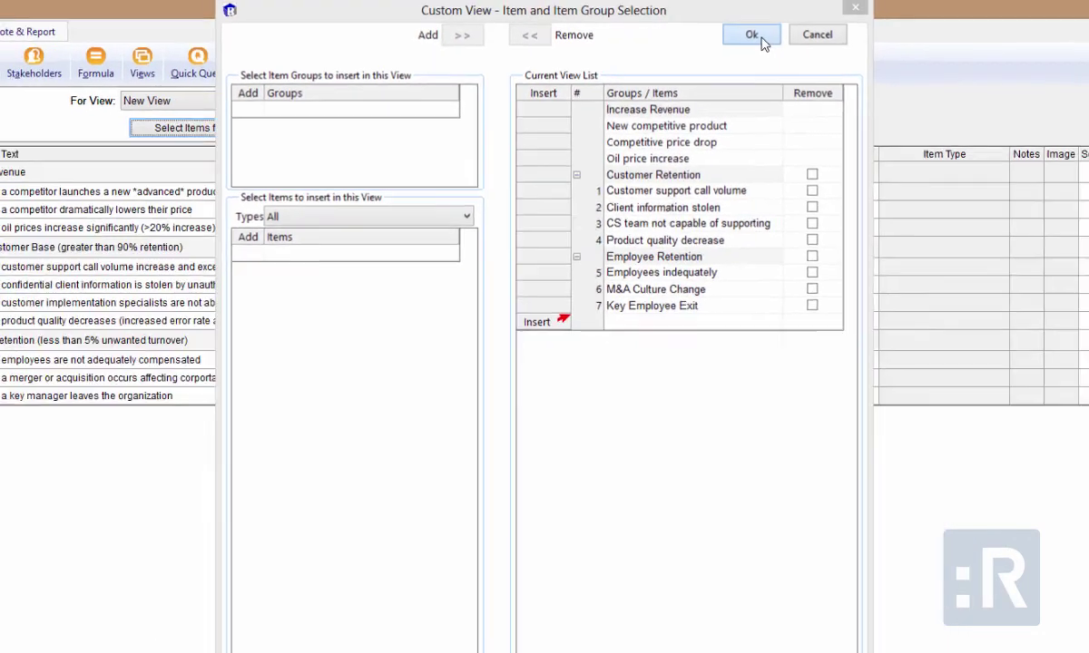
click(837, 49)
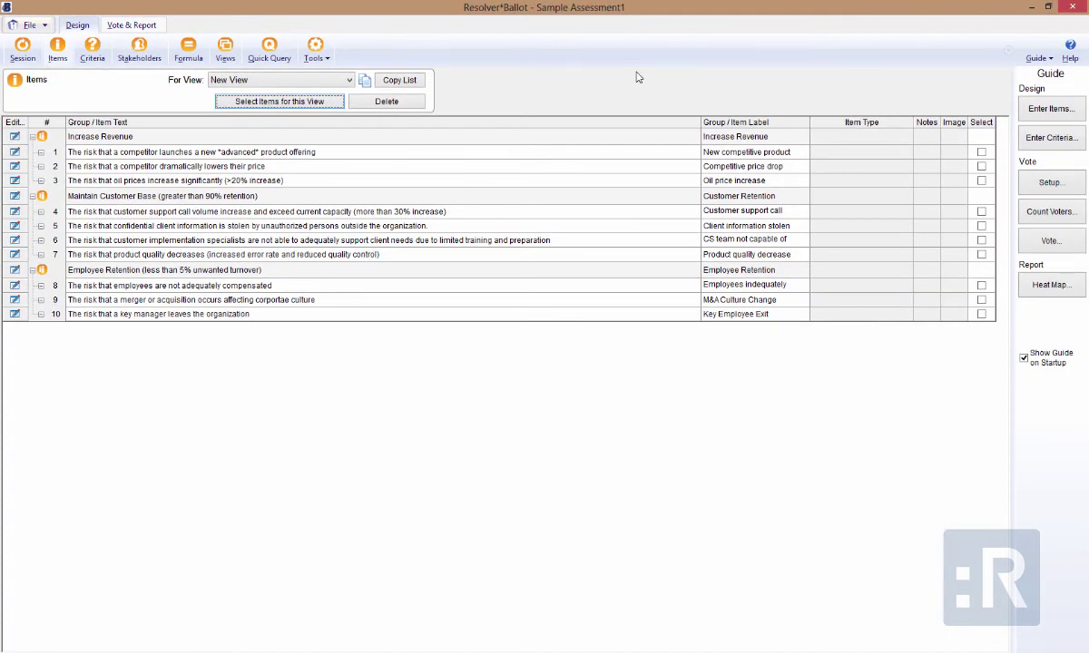
Add a quick query "Is this your first time using Resolver Ballot?" with "No" as choice 2 and "Yes" as choice 1.
click(269, 50)
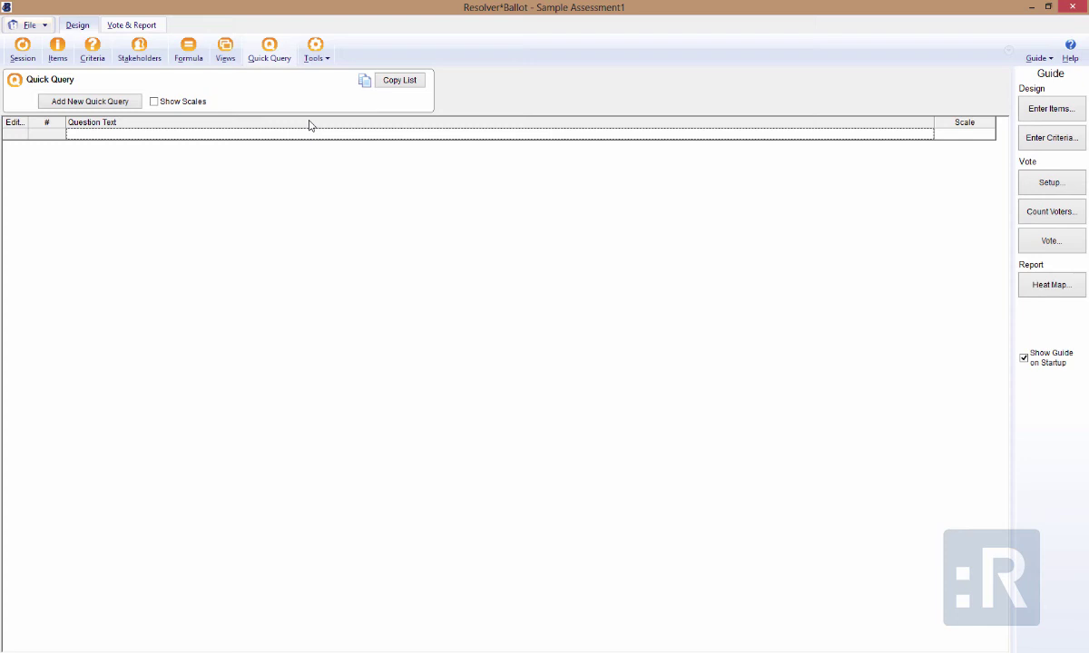
click(91, 101)
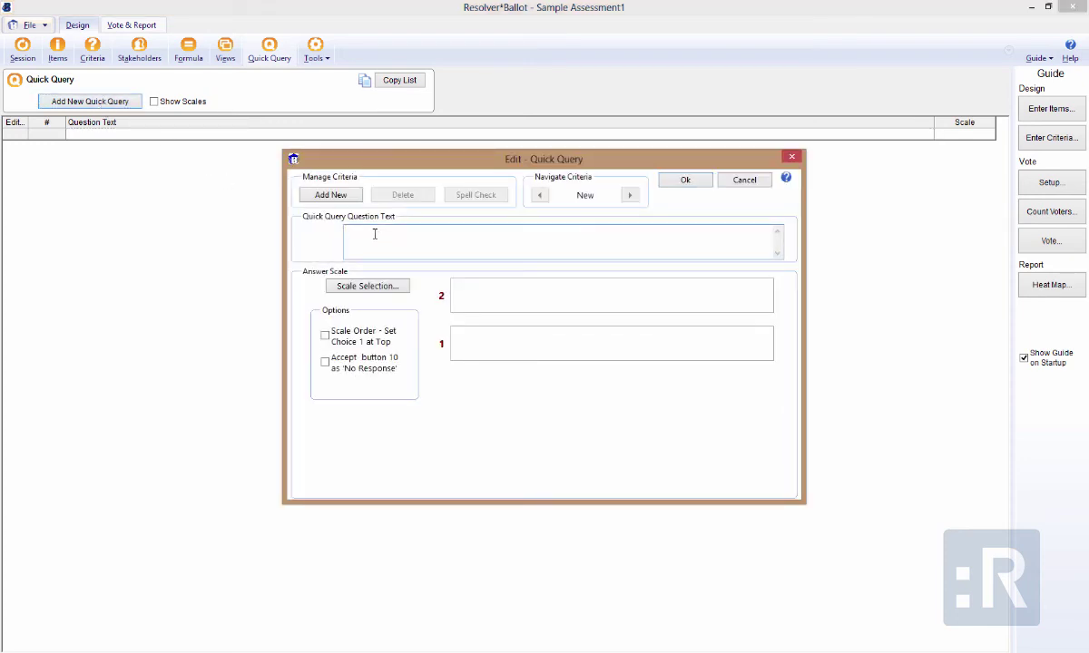
text(Is this your first time using Resolver Ballot?)
click(497, 301)
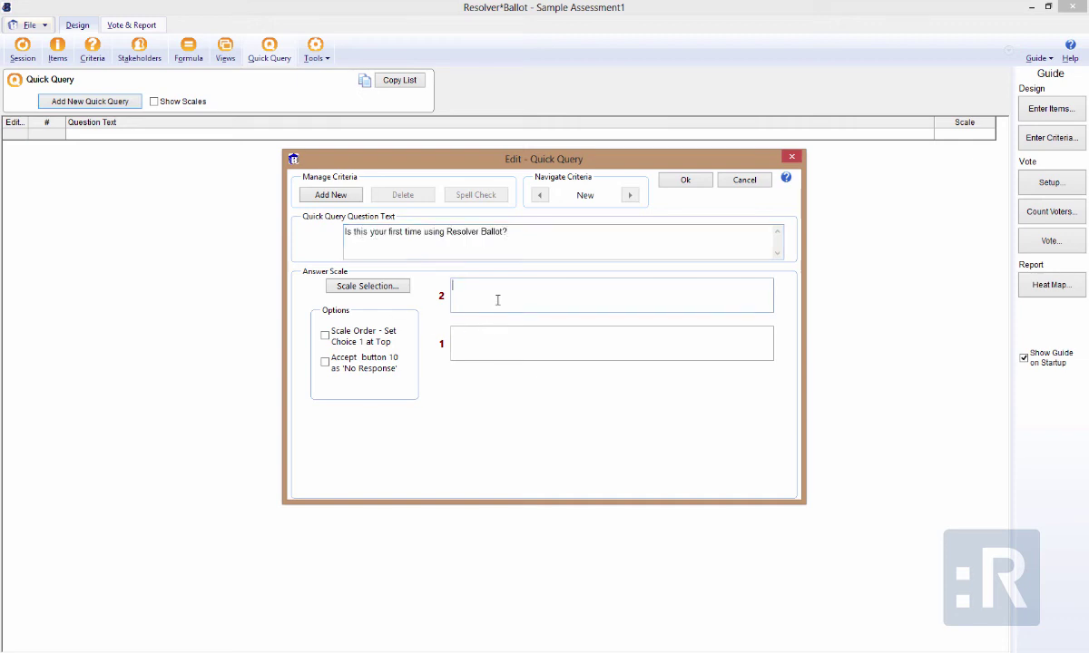
text(No)
click(526, 350)
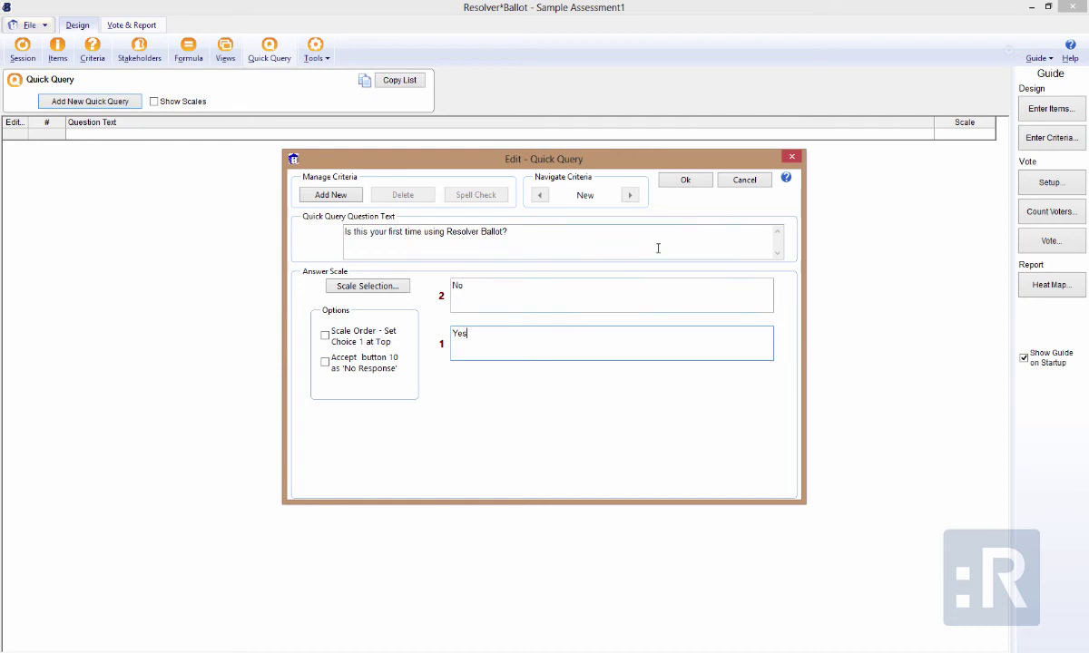
click(685, 180)
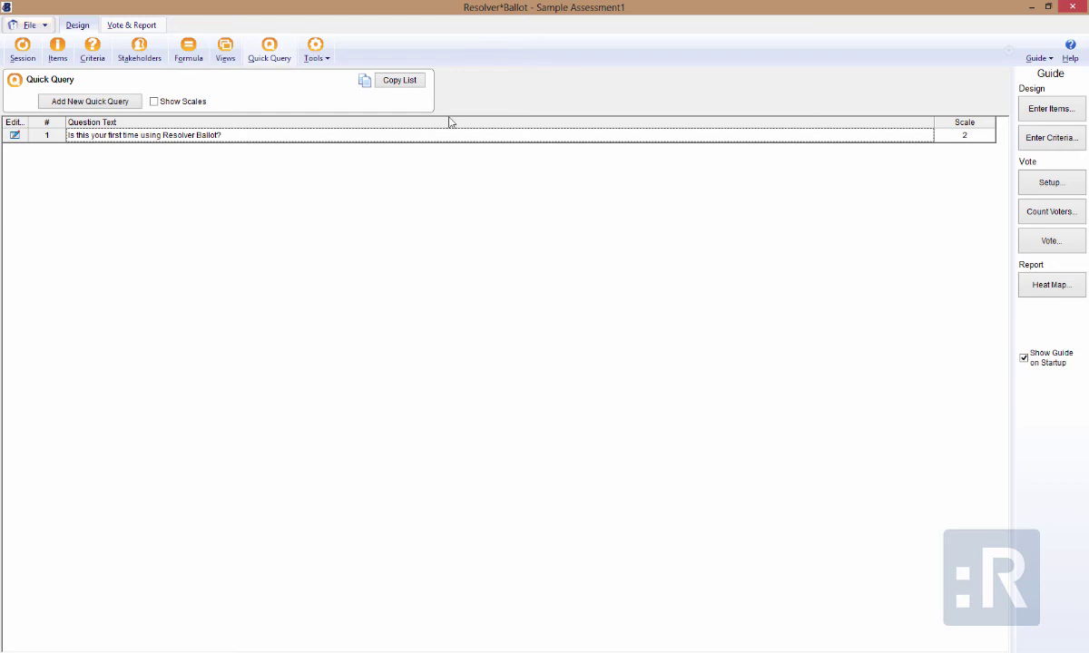
Set the background color in the file's default appearance settings to the dark blue custom color.
click(313, 50)
mouse_move(399, 82)
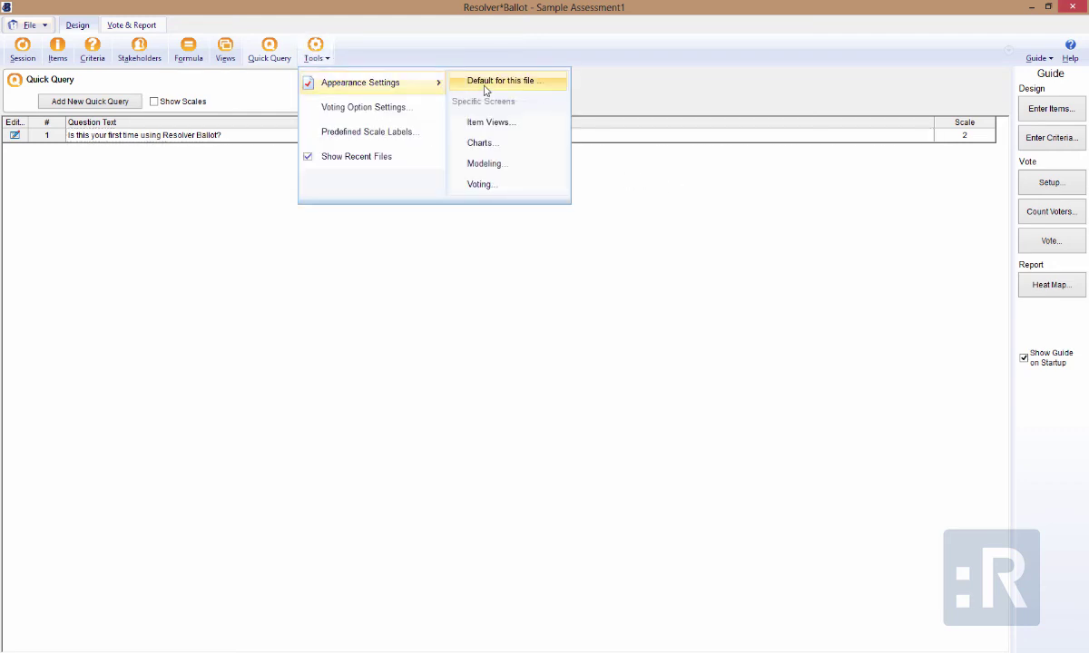
click(486, 88)
click(494, 245)
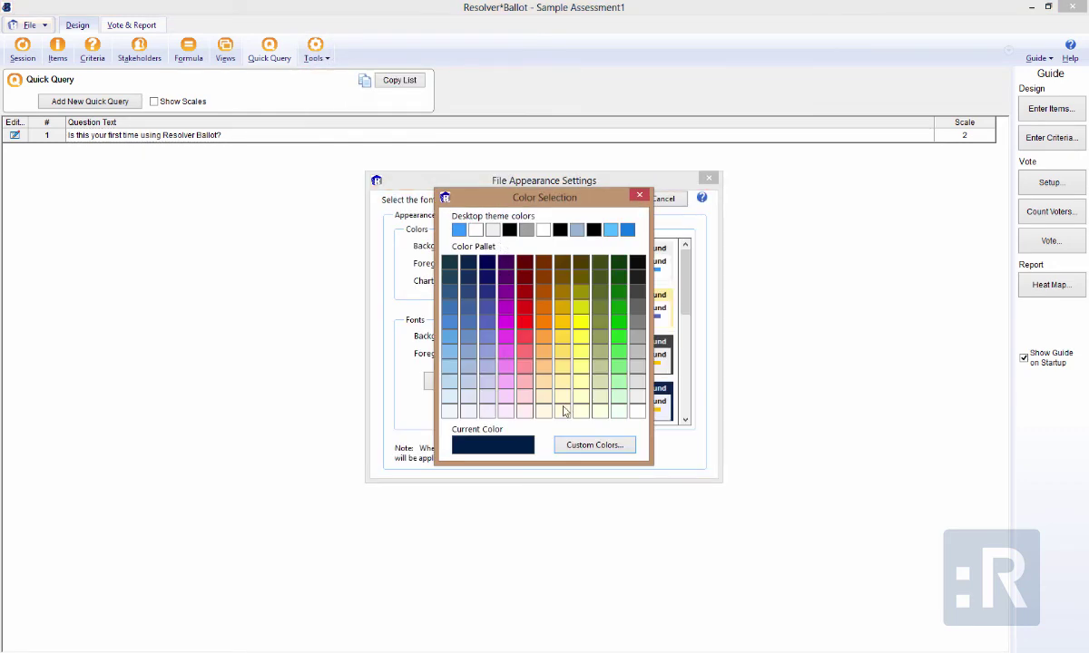
click(550, 416)
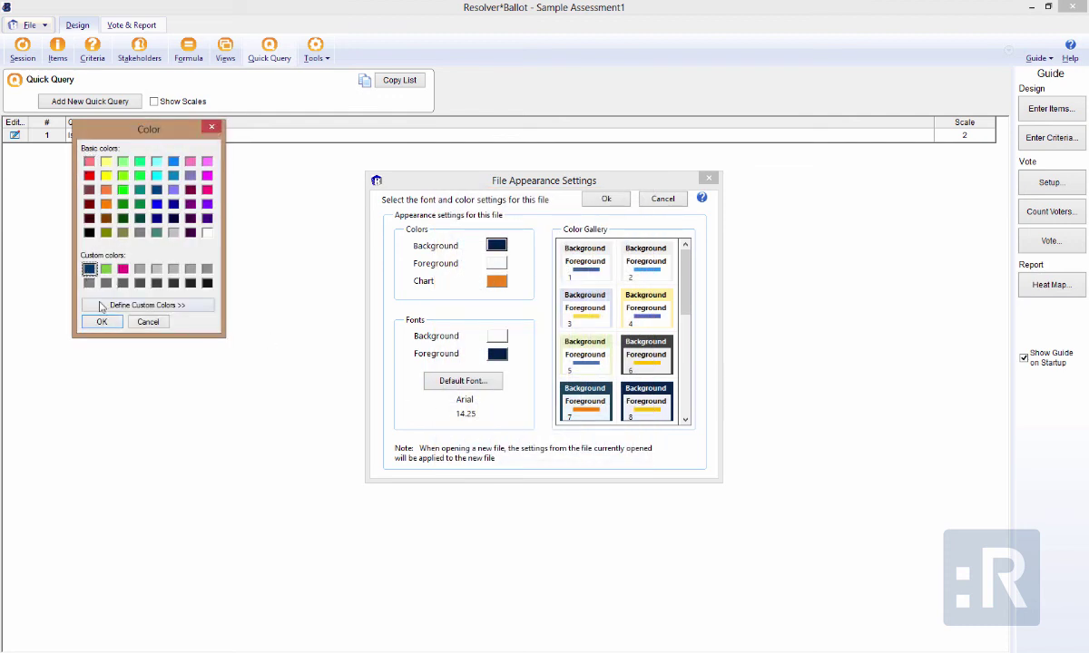
click(100, 322)
Set the chart color in the file appearance settings to the green custom color.
click(497, 282)
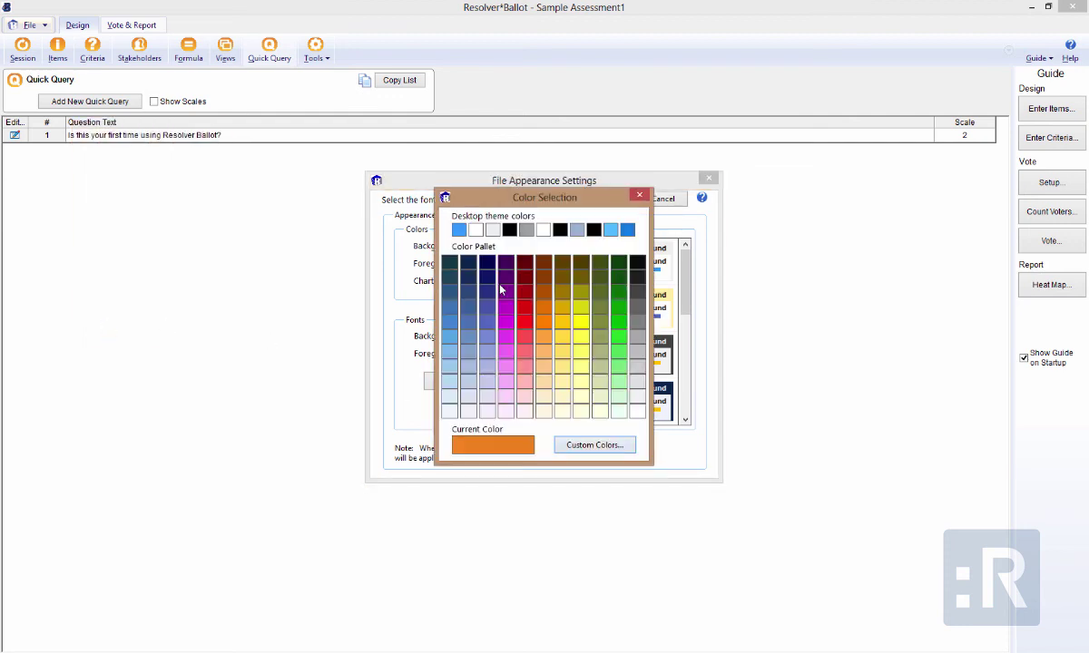
click(595, 445)
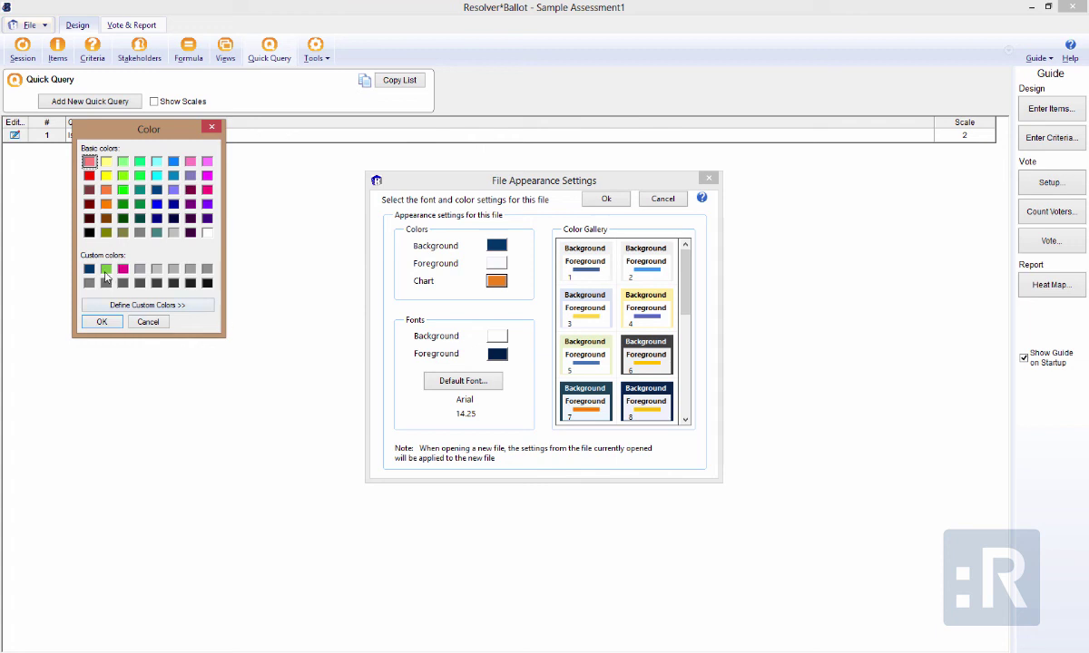
click(106, 269)
click(101, 322)
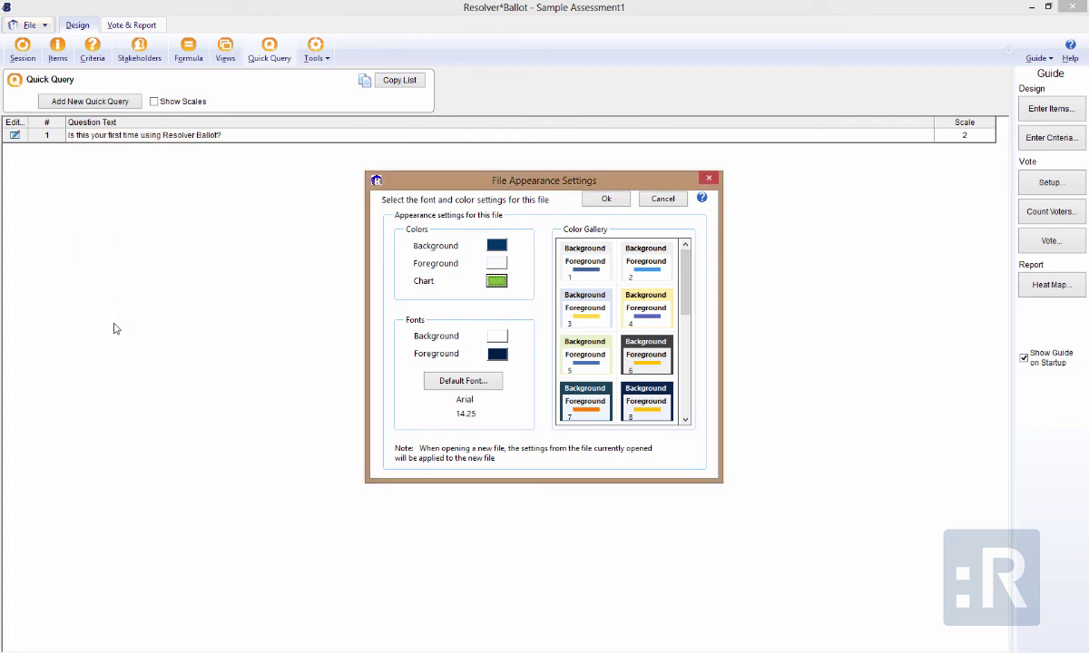
Set the file's default font to Arial with the Narrow Bold style and apply the appearance settings to the whole file.
click(488, 382)
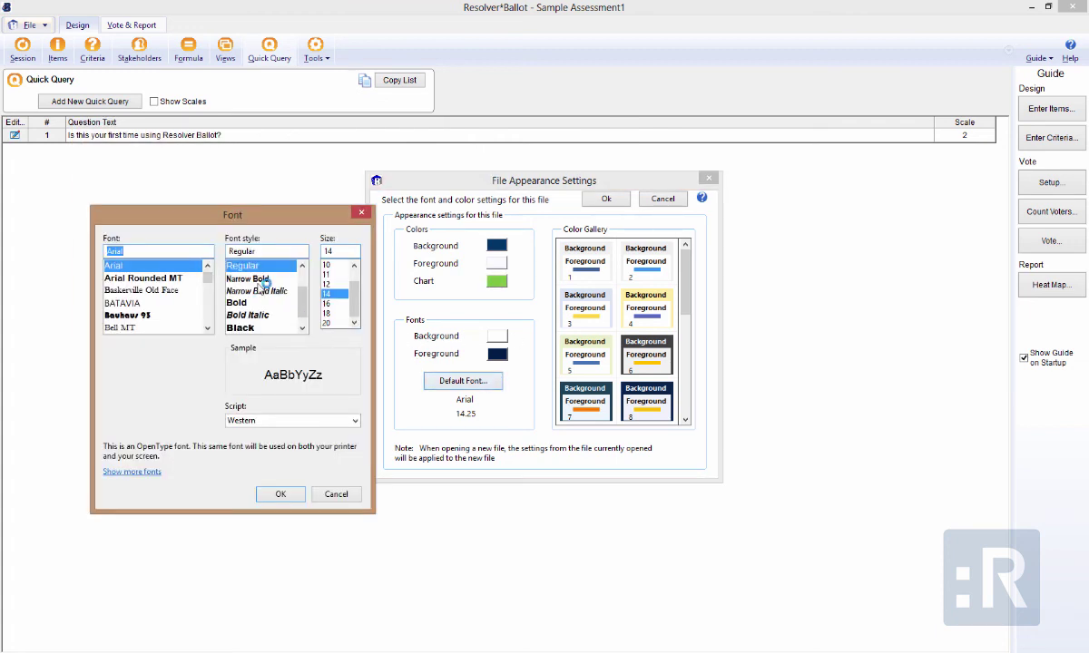
click(261, 279)
click(280, 494)
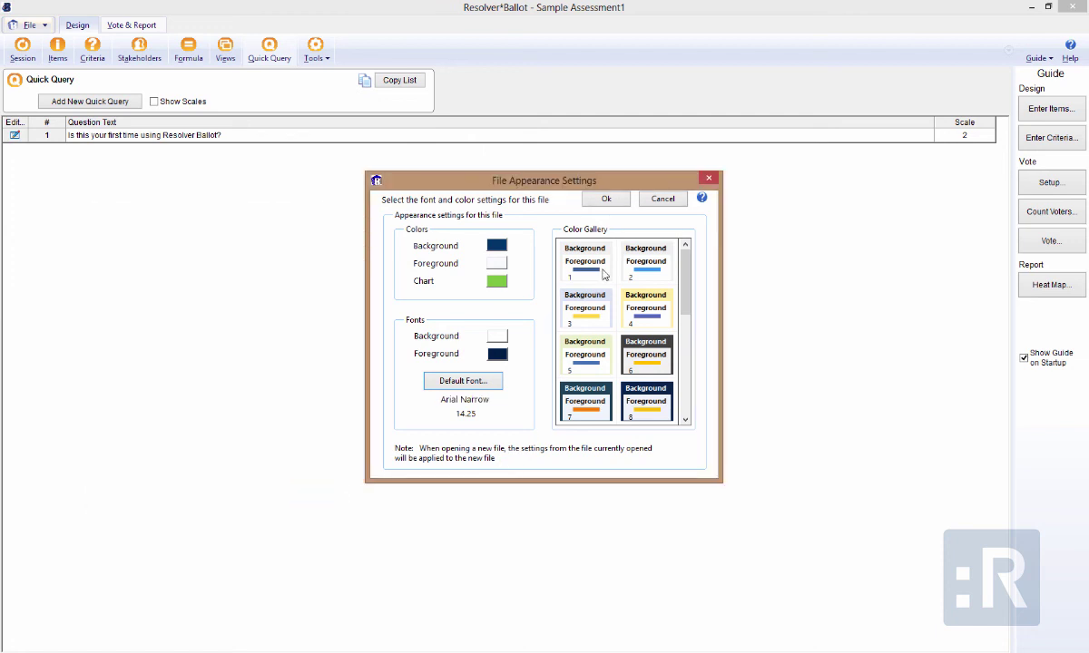
click(606, 200)
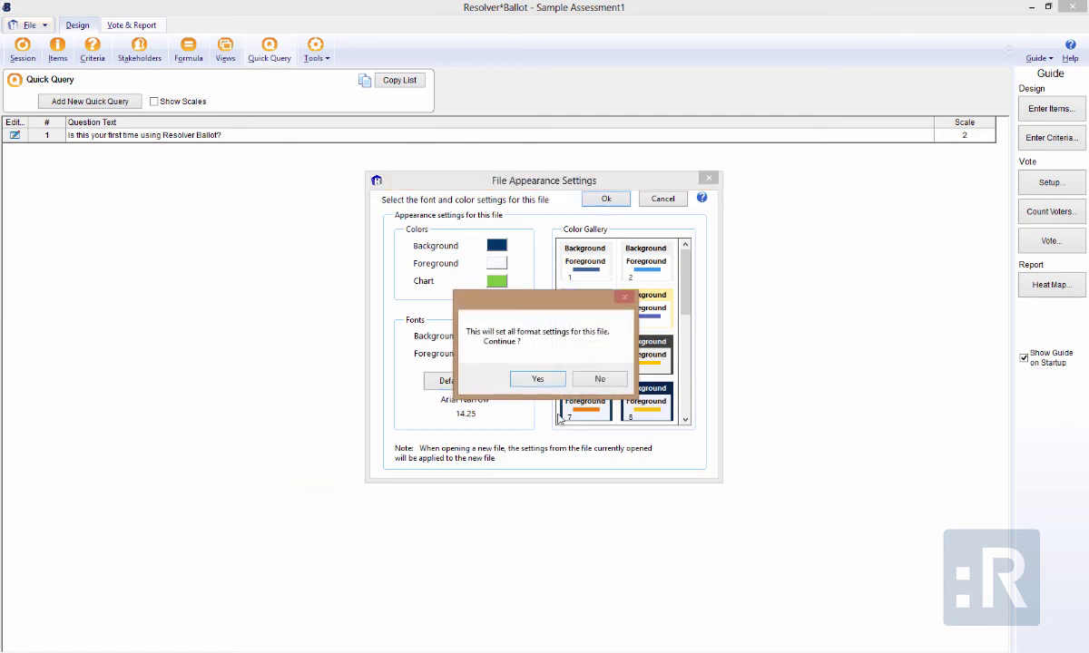
click(537, 379)
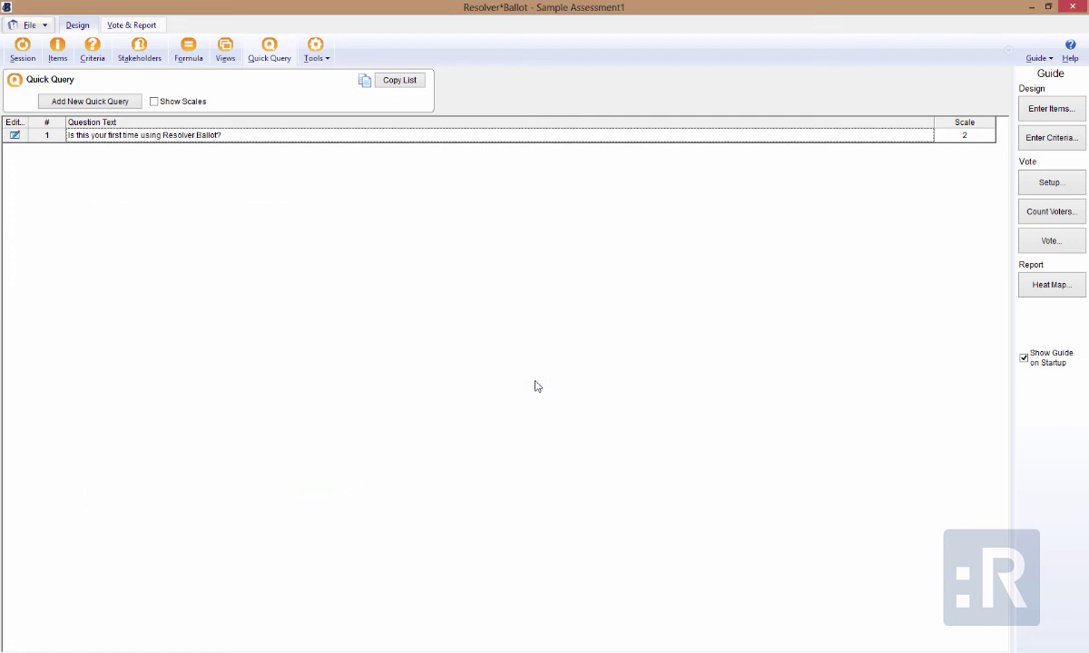
Set the grid line color in the item views' format settings to the first gray custom color.
click(326, 60)
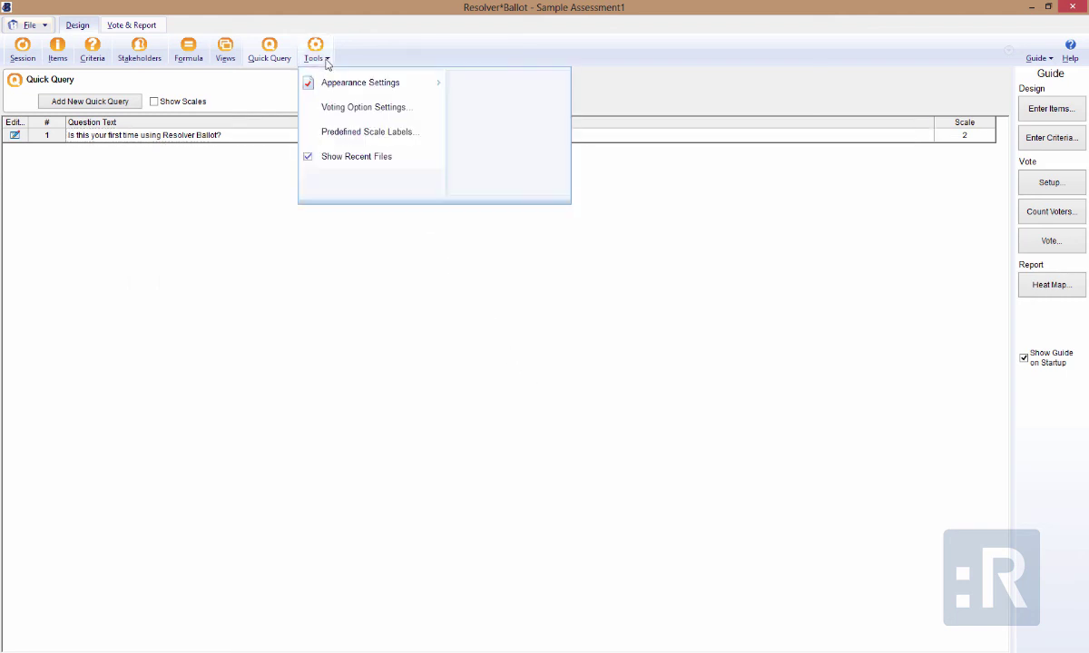
mouse_move(408, 83)
click(499, 123)
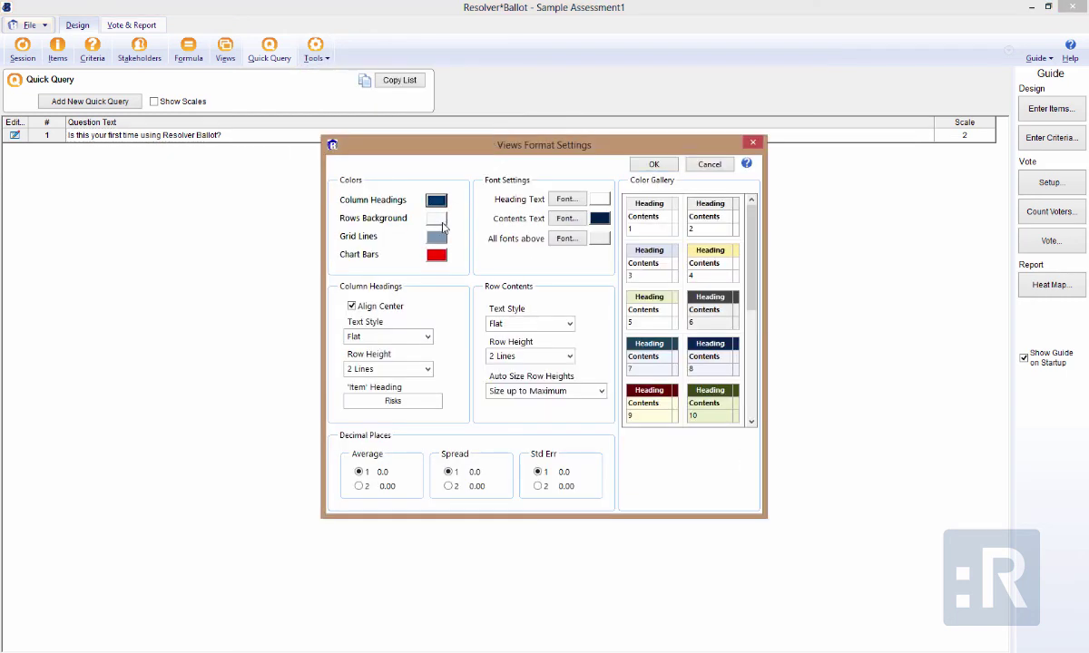
click(436, 235)
click(600, 446)
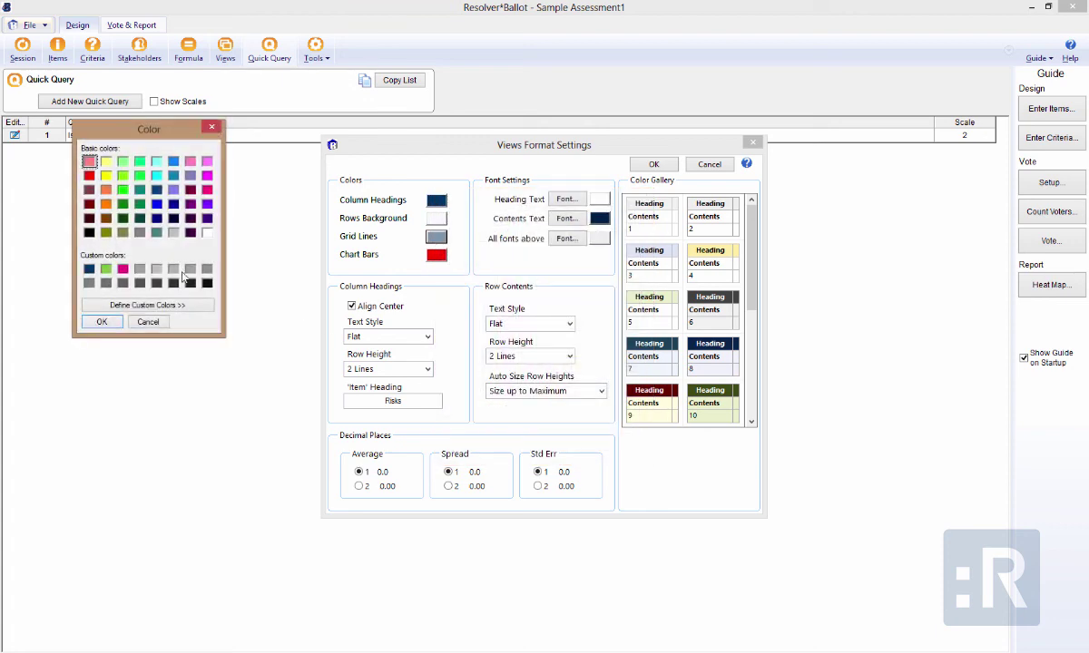
click(140, 268)
click(102, 322)
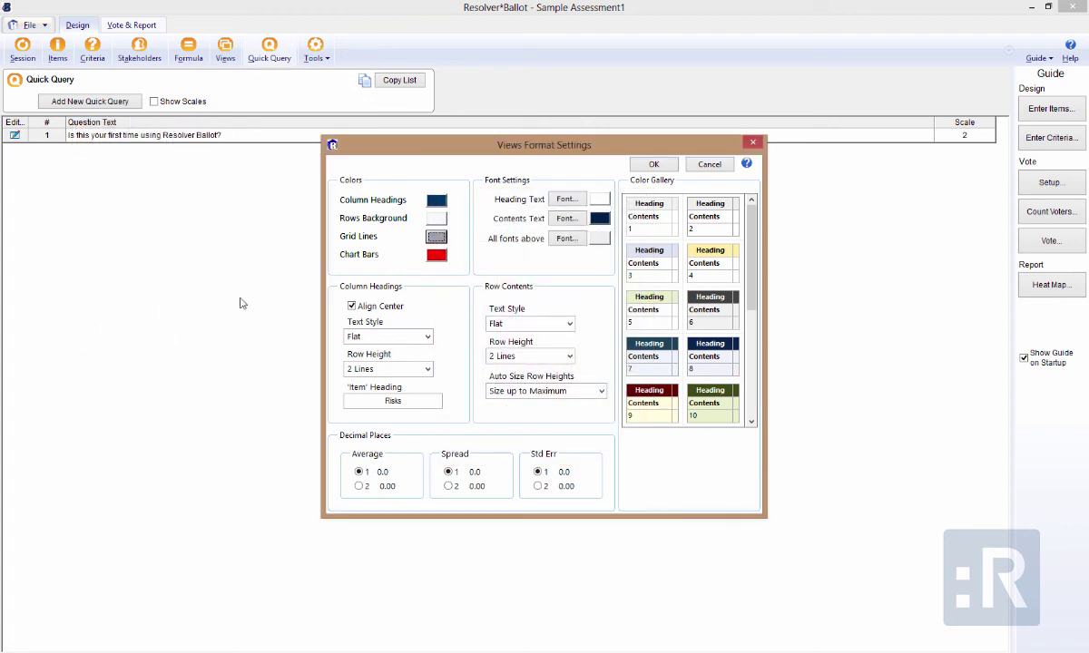
Set the chart bars of the item views to the magenta custom color and accept the format settings.
click(437, 255)
click(548, 419)
click(123, 269)
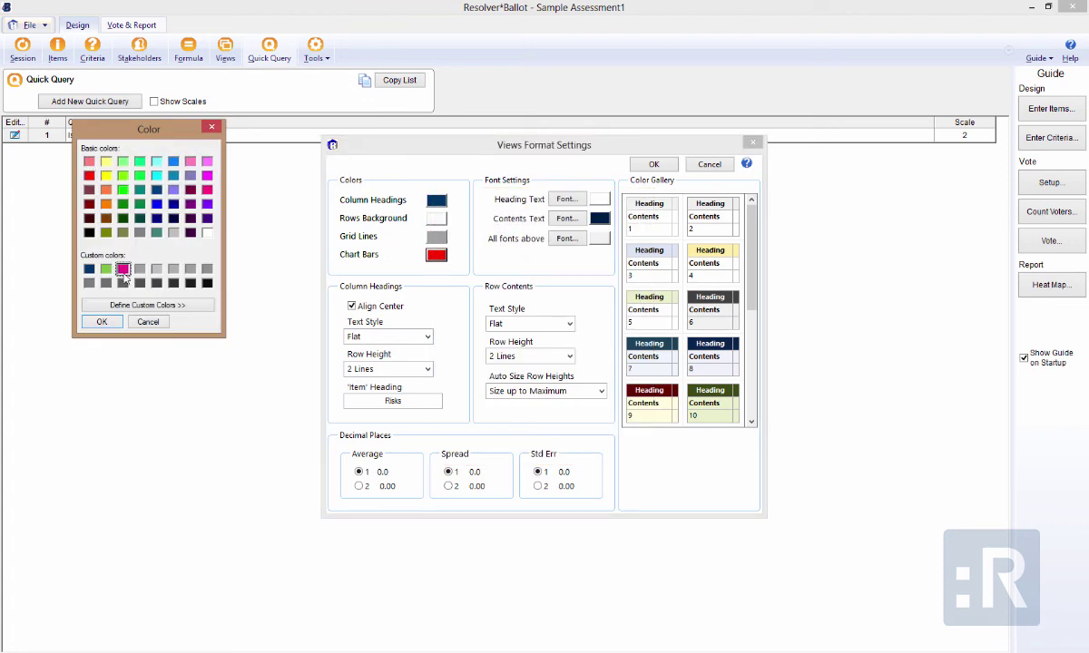
click(101, 322)
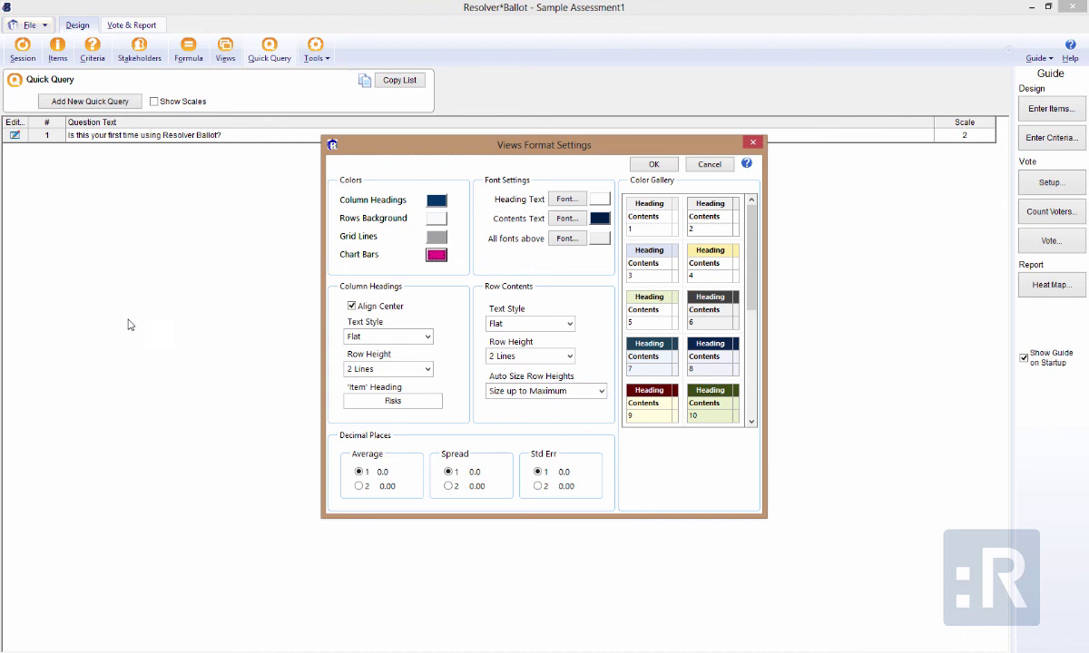
click(643, 166)
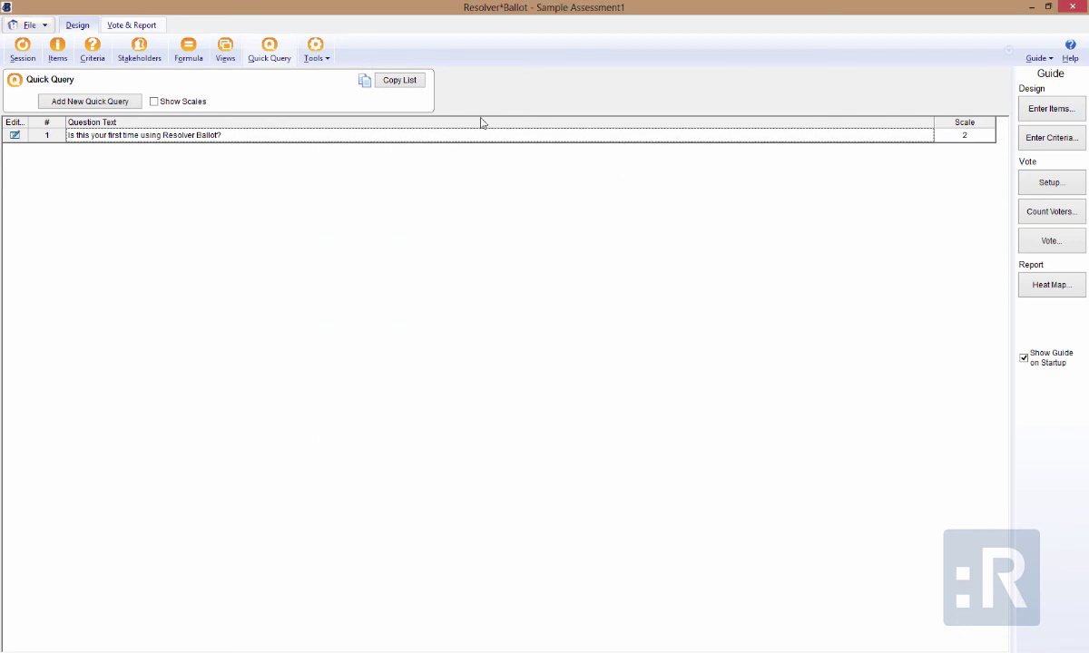
Review the background, heat map, color and font options in the chart appearance settings.
click(316, 54)
mouse_move(336, 84)
click(473, 143)
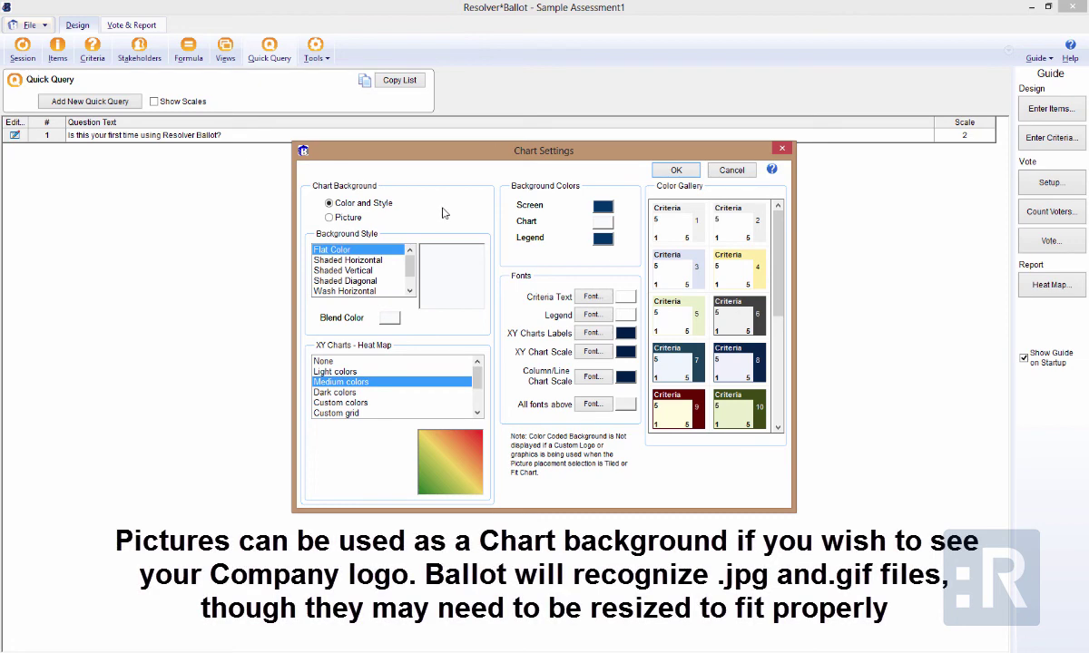
click(674, 171)
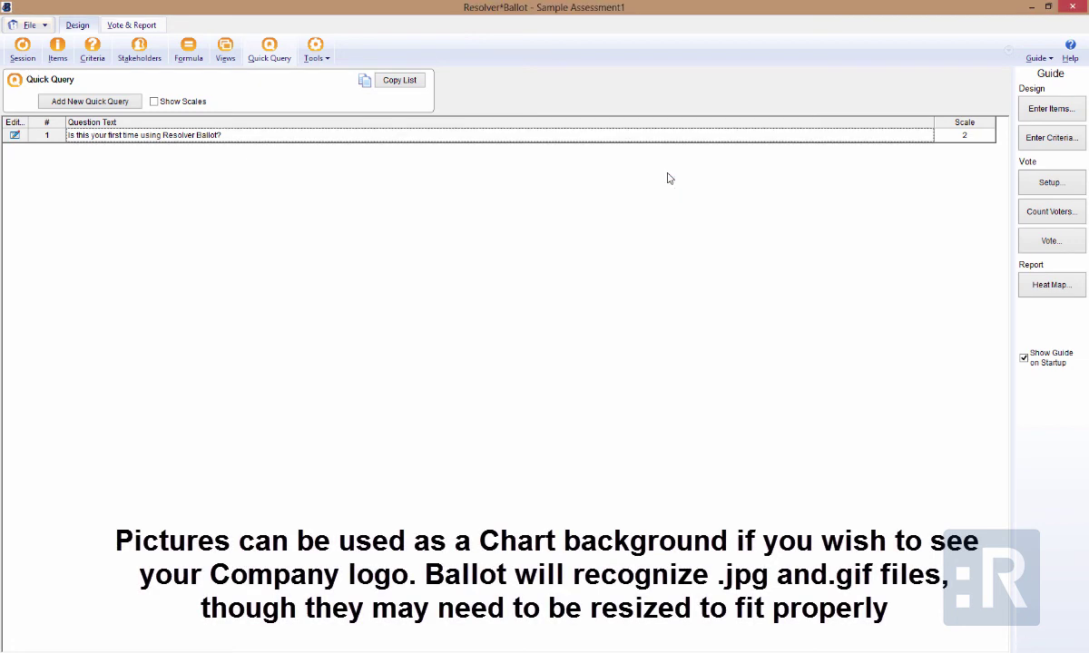
View the formatted risk results and their Impact and Likelihood scatter chart, and return to the Quick Query design.
click(158, 26)
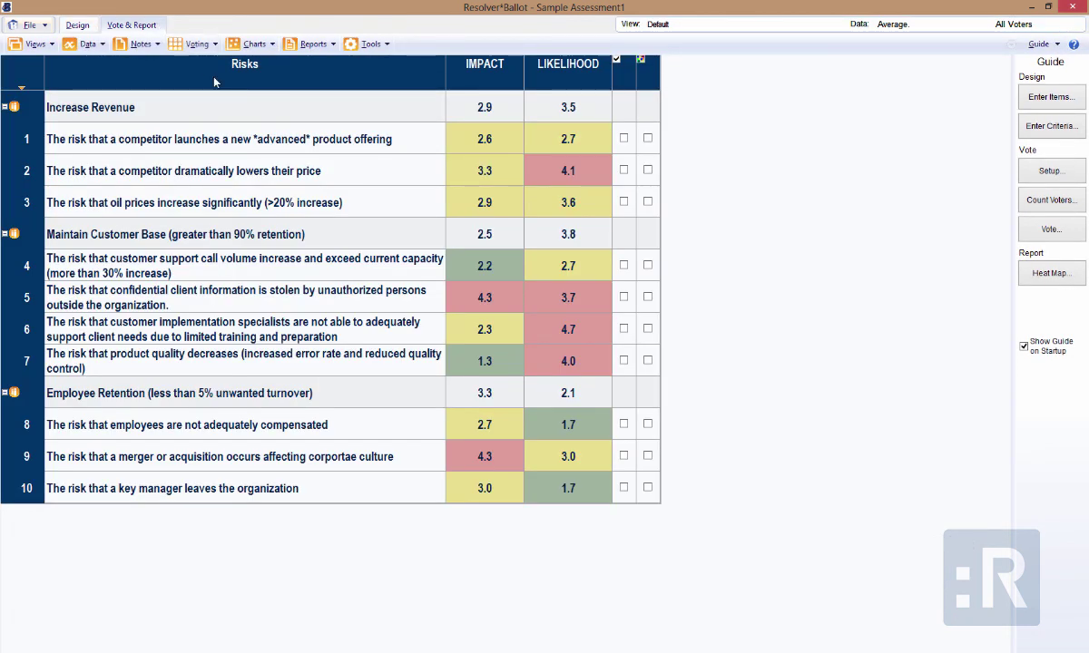
click(245, 45)
click(269, 74)
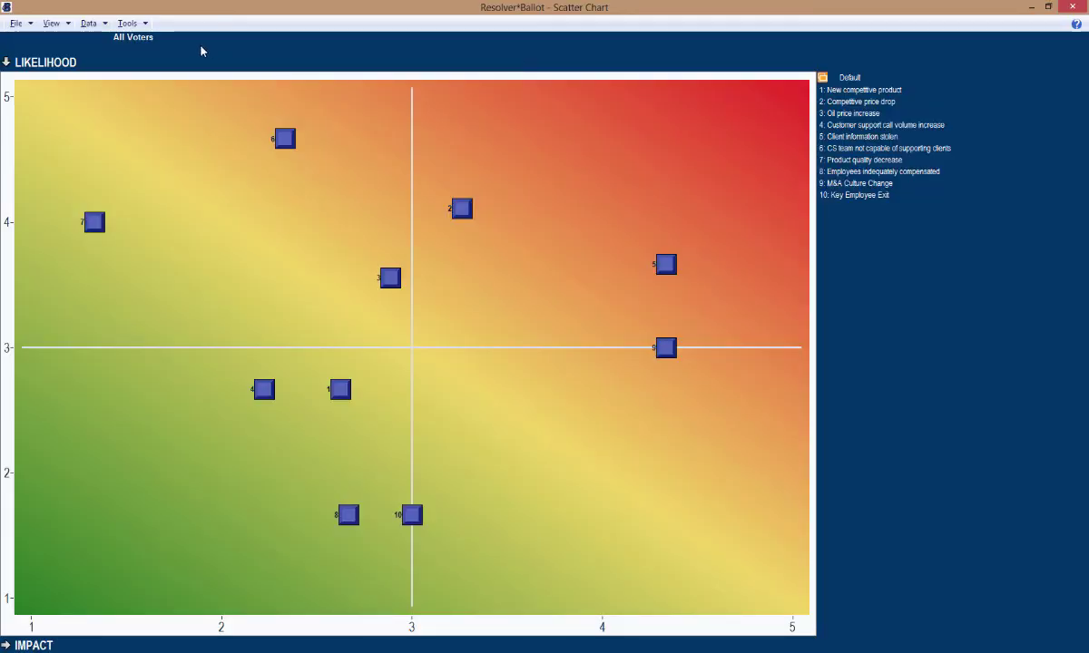
click(16, 23)
click(35, 47)
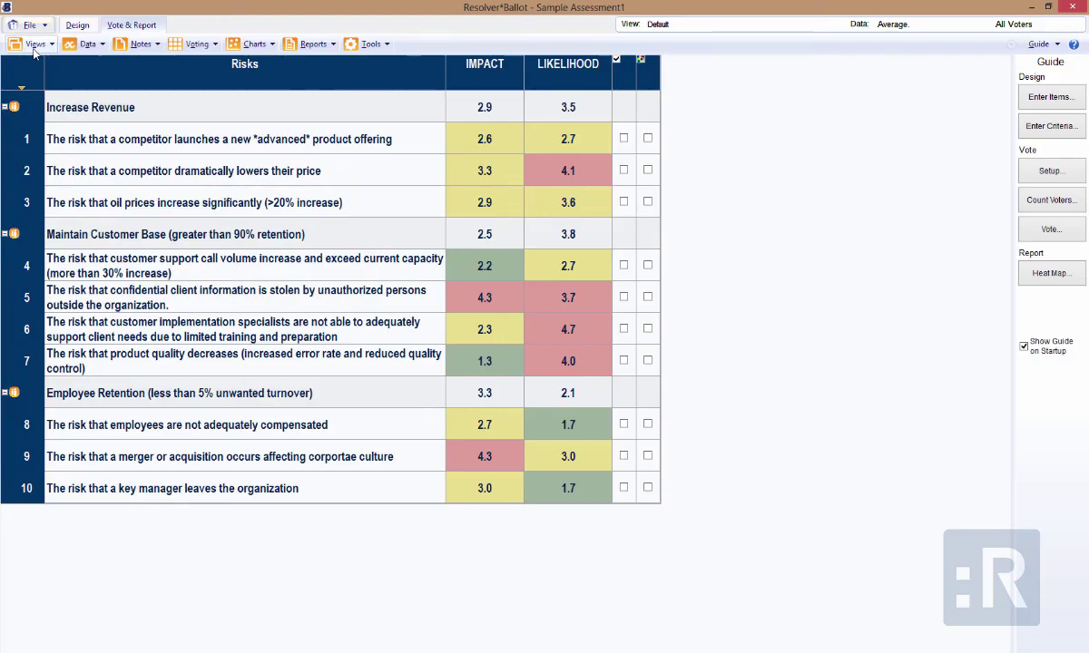
click(81, 28)
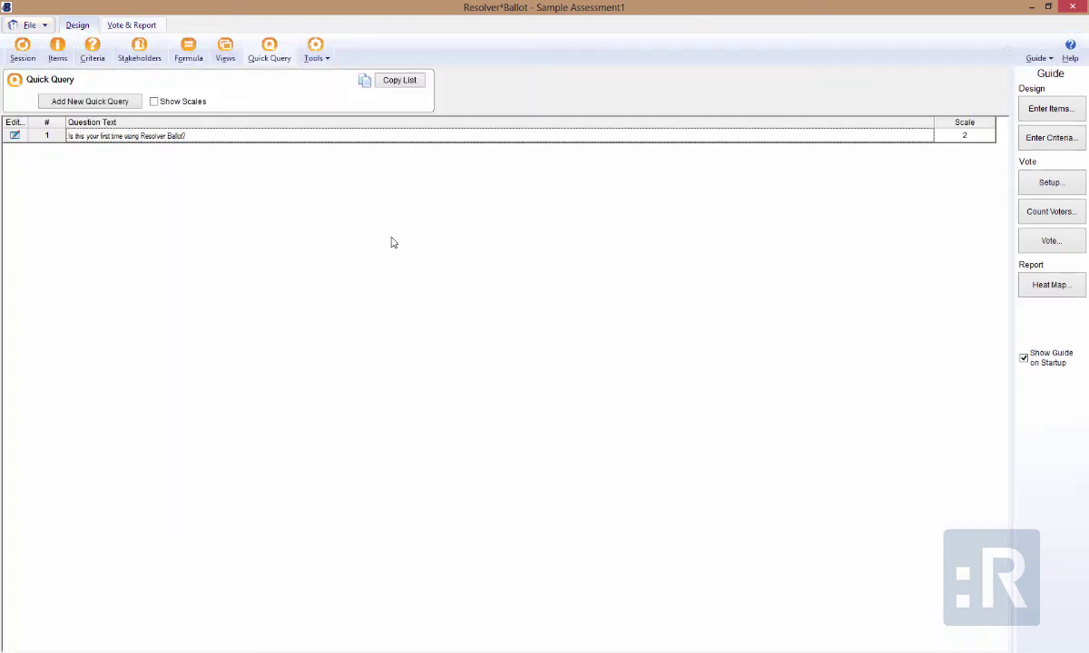